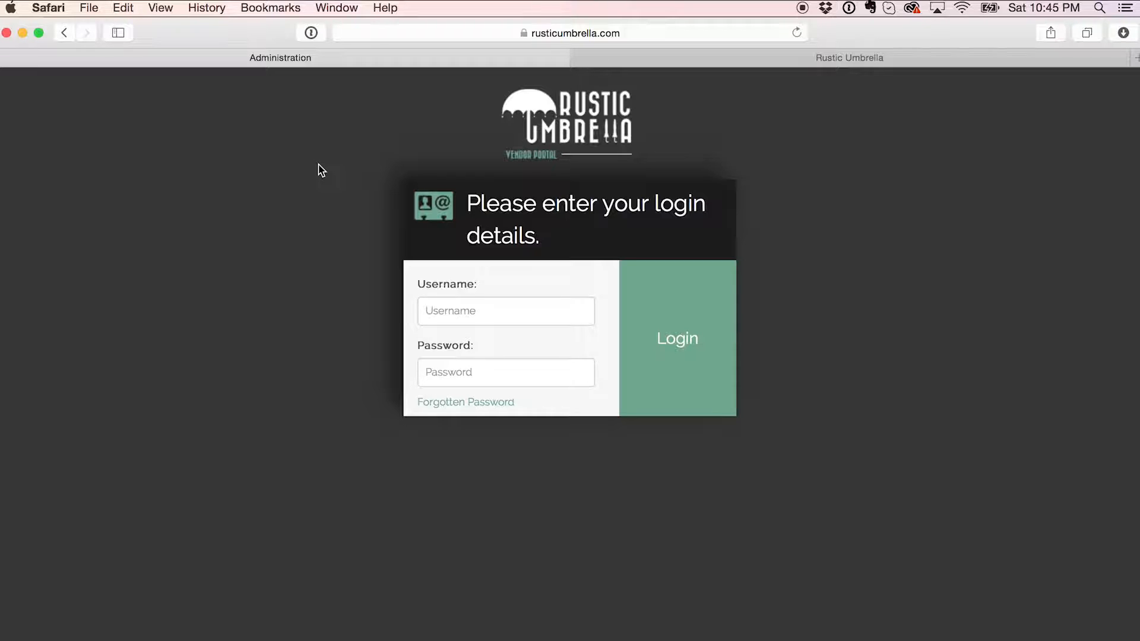
# - Log in to the vendor portal by filling the username and password from the saved vendor login
pyautogui.click(314, 34)
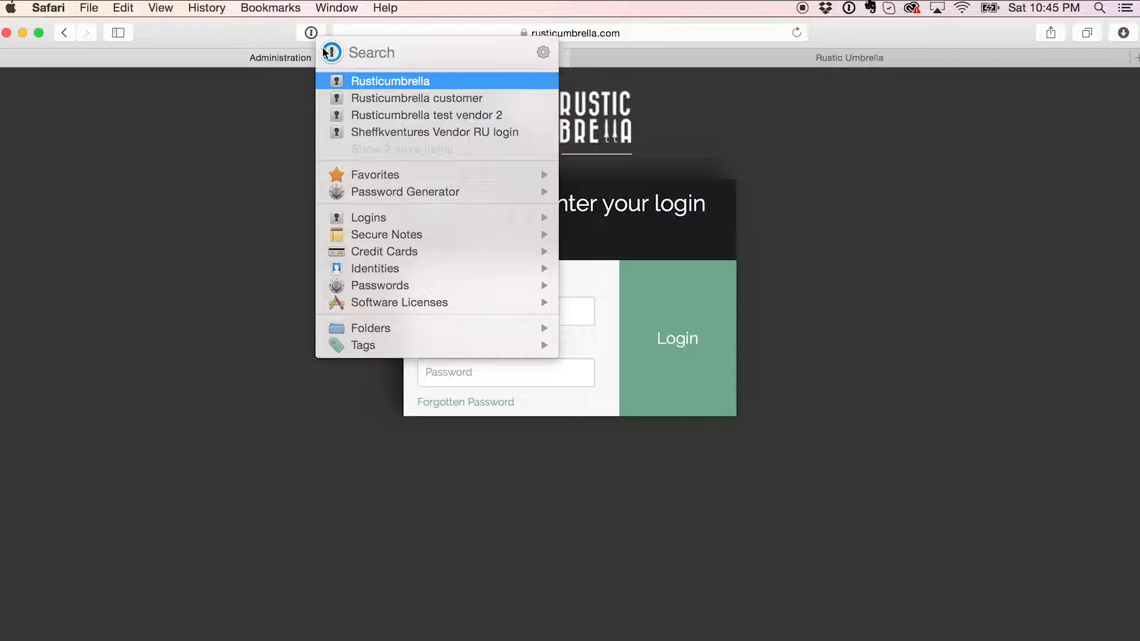
pyautogui.click(380, 130)
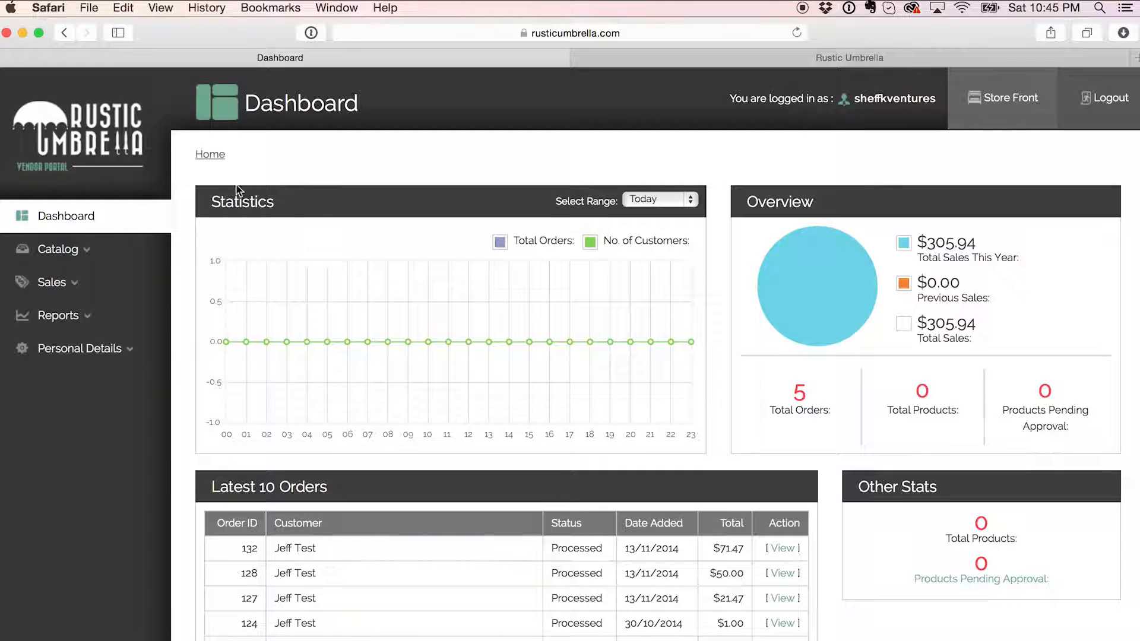
# - Insert a new product in the catalog and name it "Test Product"
pyautogui.click(93, 256)
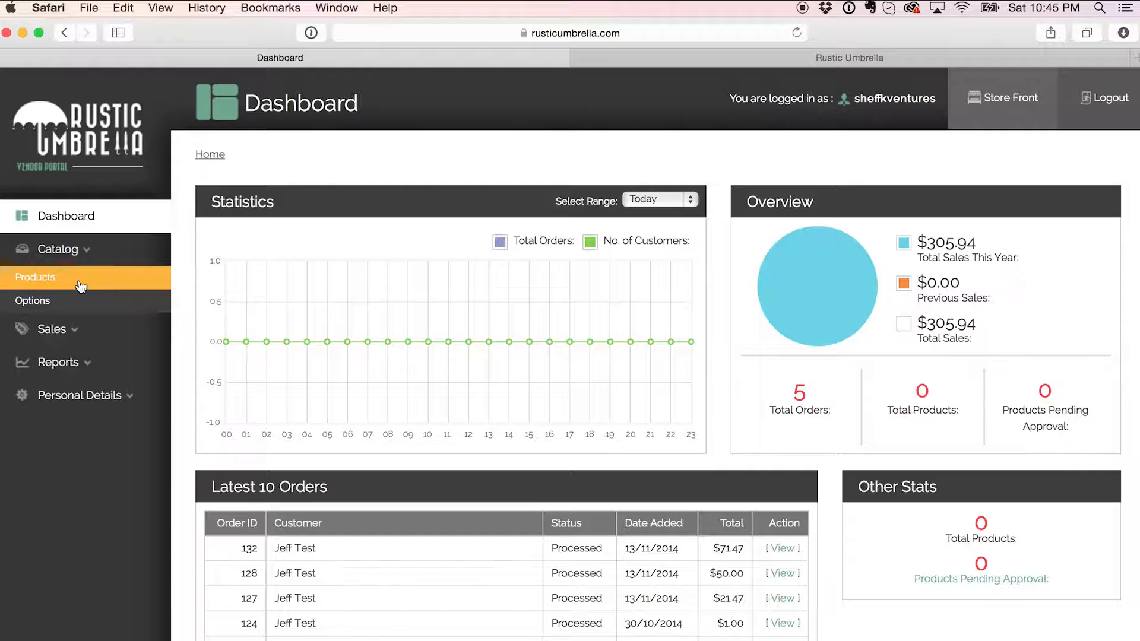
pyautogui.click(81, 287)
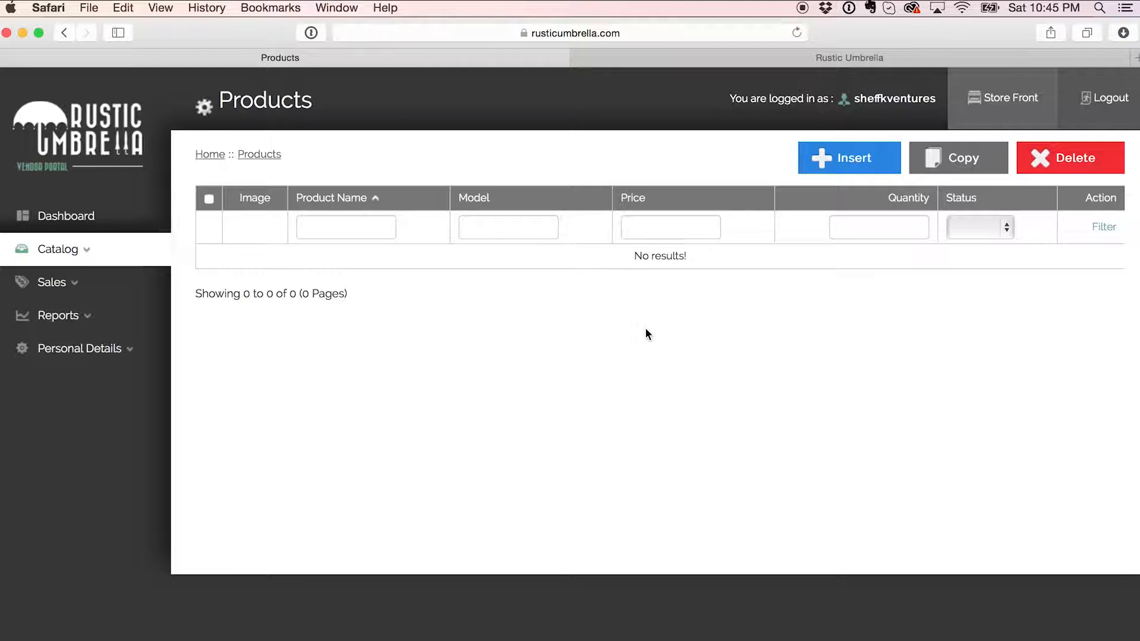
pyautogui.click(839, 157)
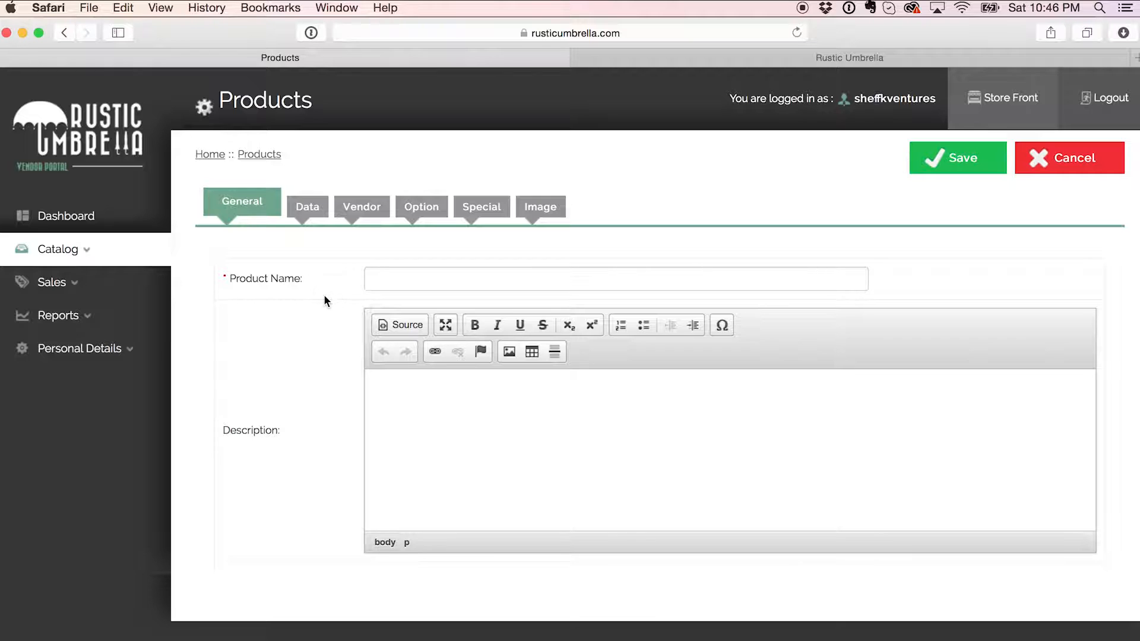
pyautogui.click(376, 283)
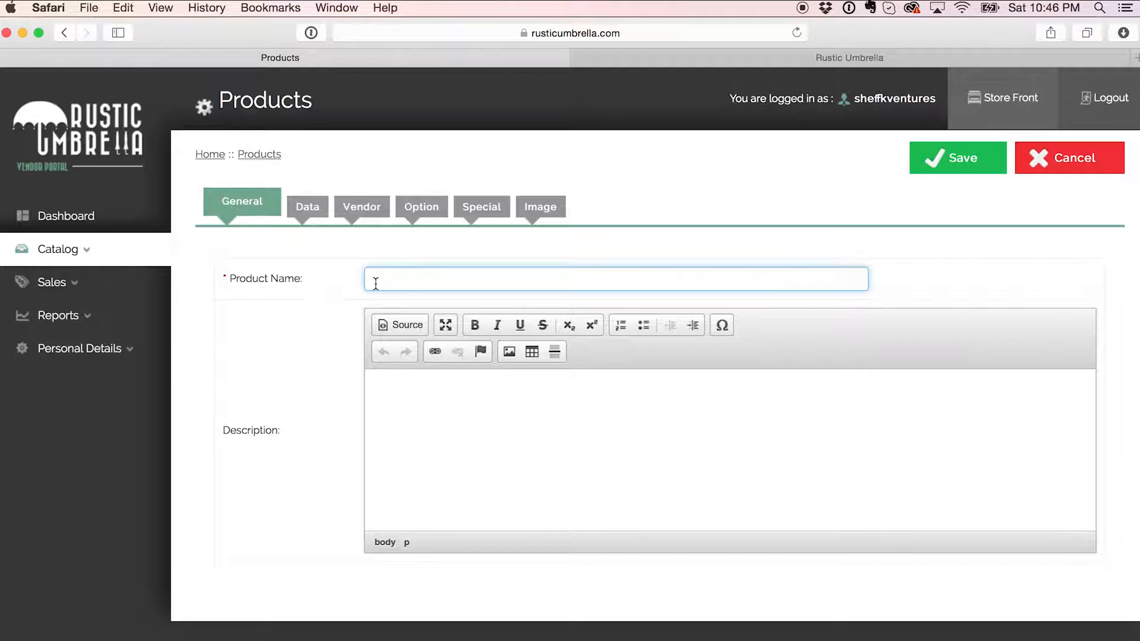
pyautogui.write('Test Product')
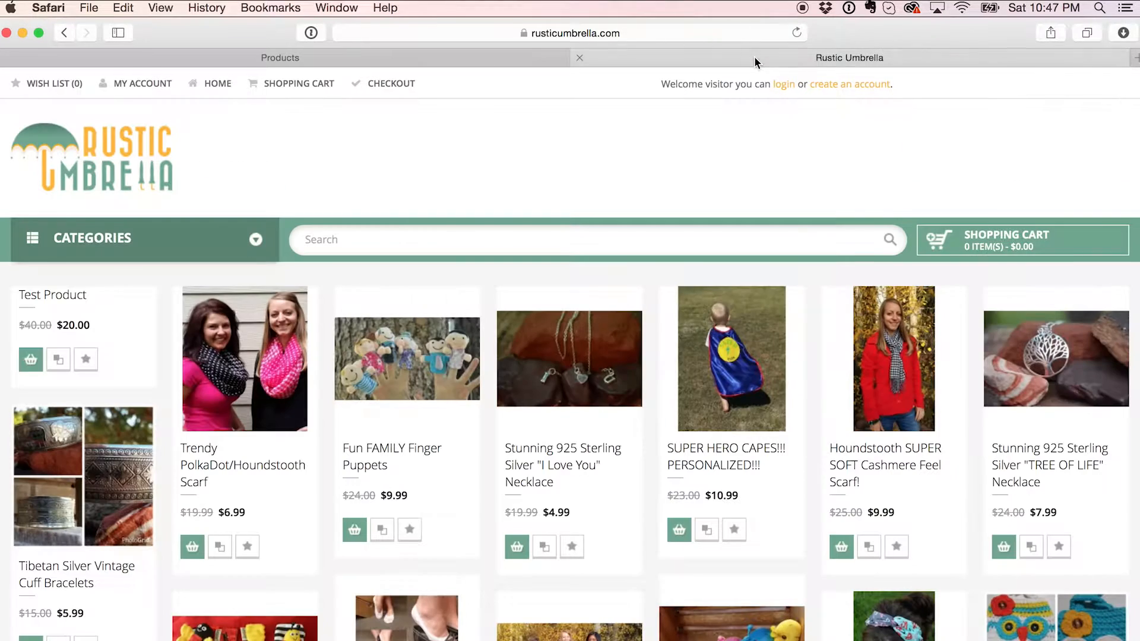
# - Examine the storefront listing for Fun FAMILY Finger Puppets, including its description and product code, and return to the product form
pyautogui.click(754, 57)
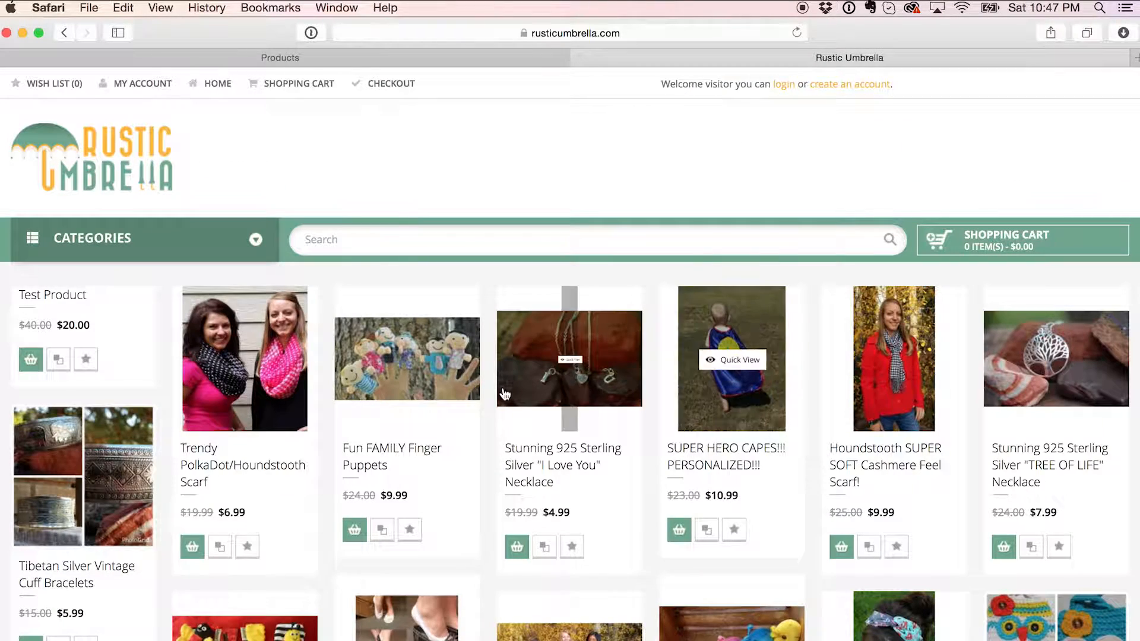
pyautogui.click(468, 390)
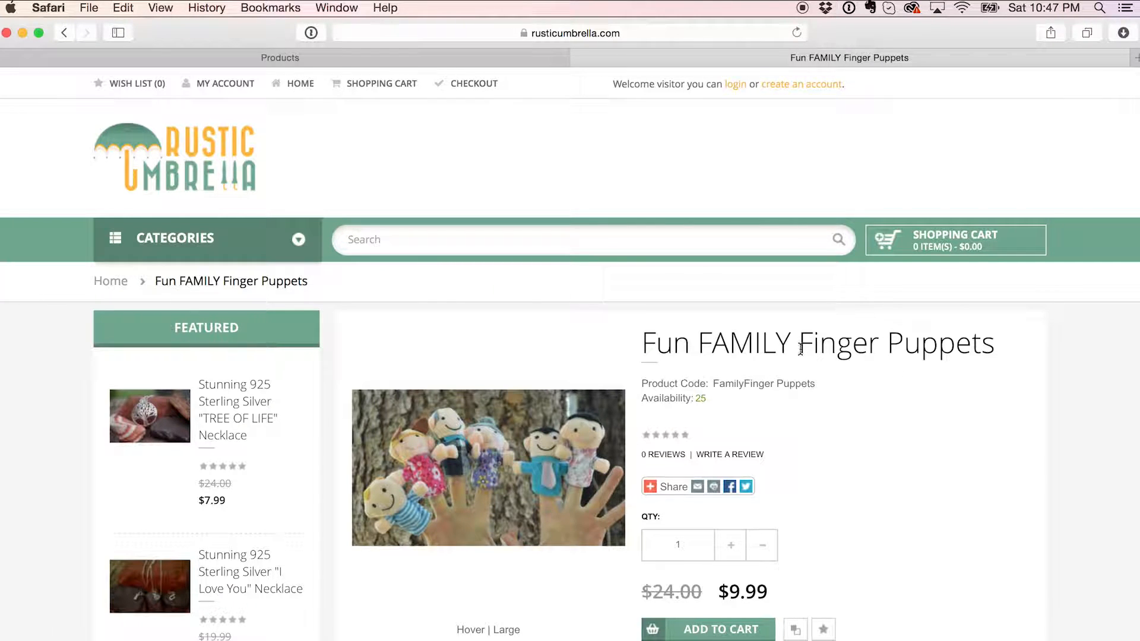
pyautogui.scroll(-6, 853, 397)
pyautogui.scroll(-2, 853, 394)
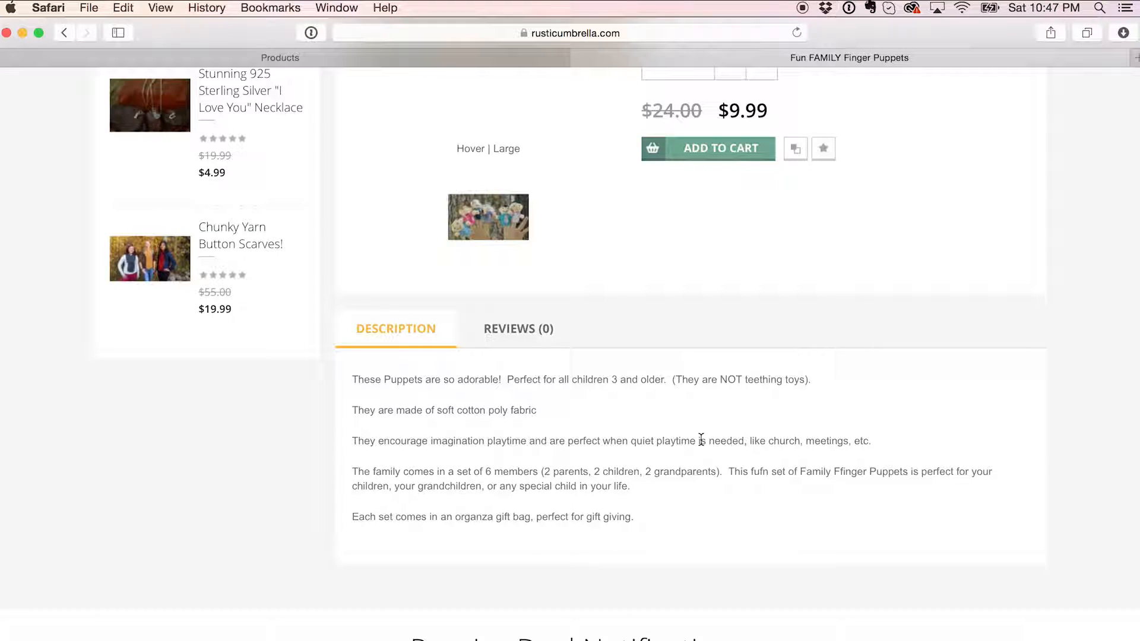
pyautogui.scroll(5, 701, 440)
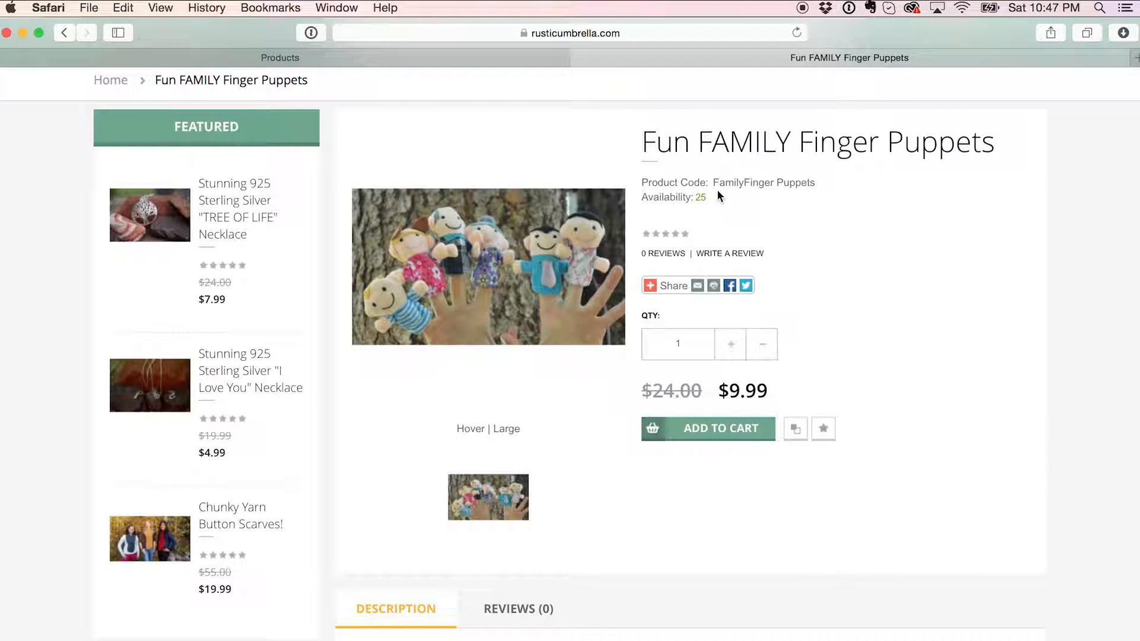
pyautogui.moveTo(714, 183); pyautogui.dragTo(811, 182)
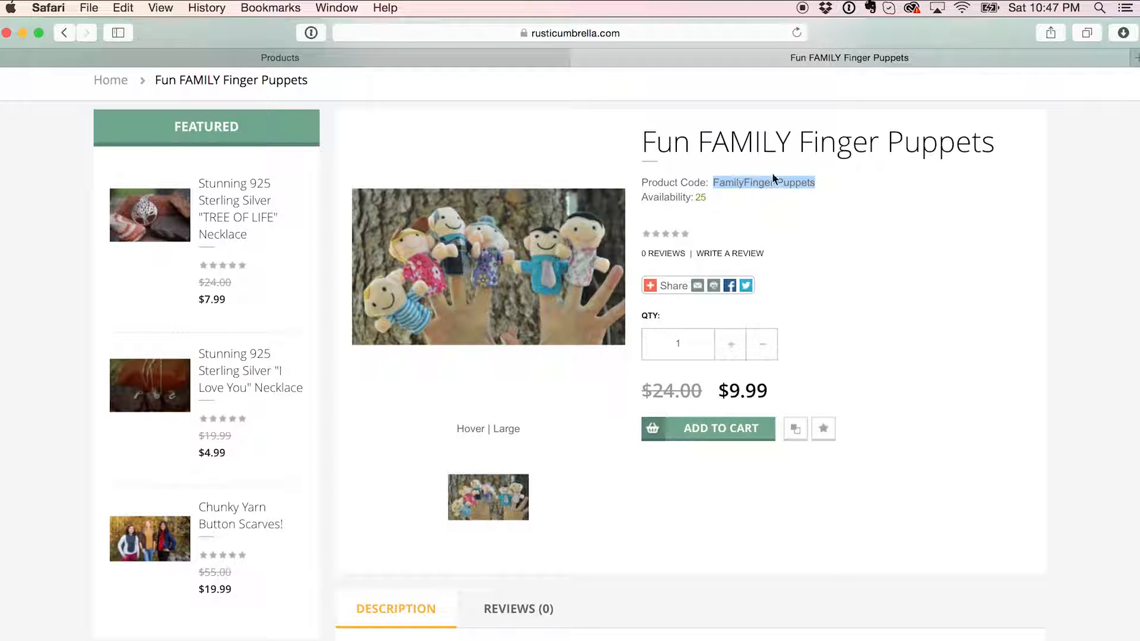
pyautogui.scroll(2, 772, 181)
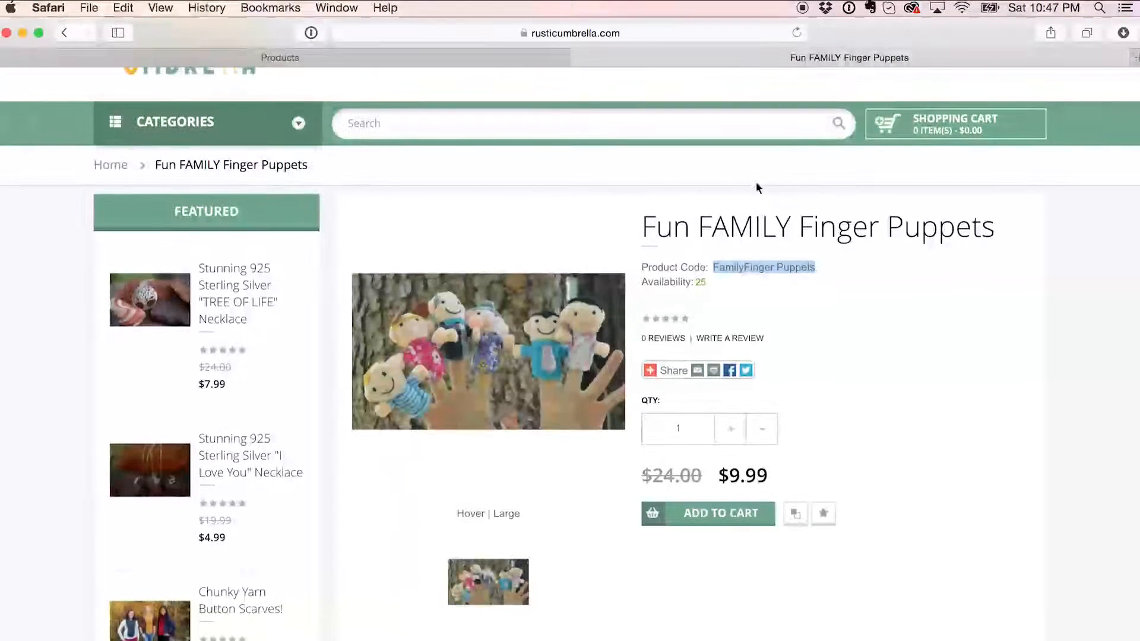
pyautogui.click(347, 62)
# - Try the Lorem ipsum text with its original formatting as the product description and check its HTML source
pyautogui.click(433, 409)
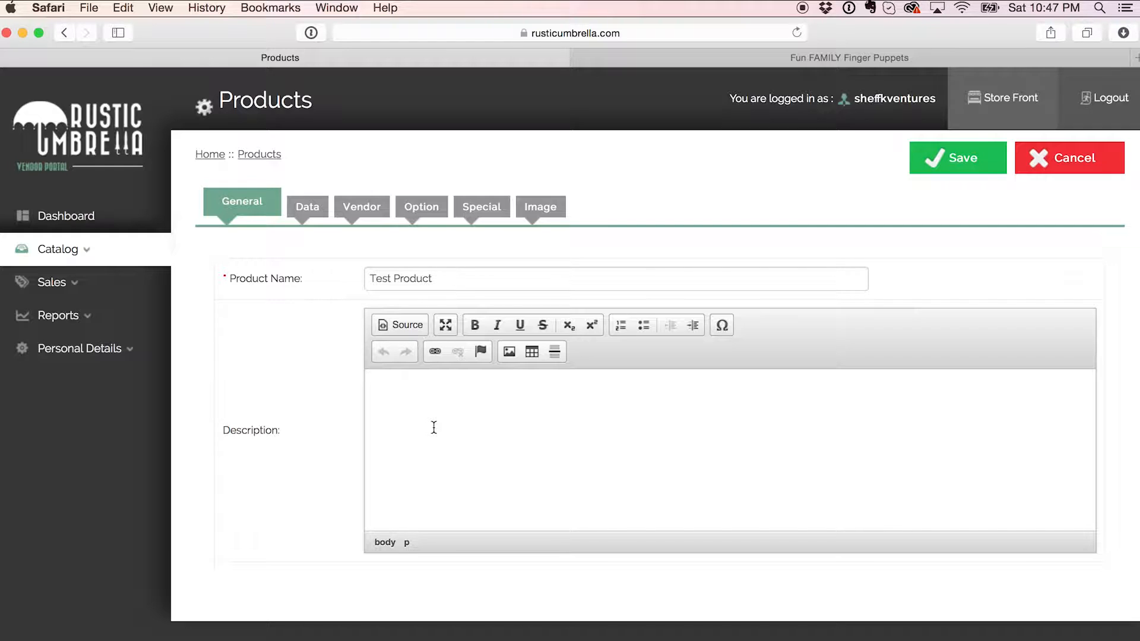
pyautogui.click(422, 408)
pyautogui.write('Lorem ipsum dolor sit amet, consectetuer adipiscing elit. Aenean commodo ligula eget dolor. Aenean massa. Cum sociis natoque penatibus et magnis dis parturient montes, nascetur ridiculus mus. Donec quam felis, ultricies nec, pellentesque eu, pretium quis, sem. Nulla consequat massa quis enim. Donec pede justo, fringilla vel, aliquet nec, vulputate eget, arcu. In enim justo, rhoncus ut, imperdiet a, venenatis vitae, justo. Nullam dictum felis eu pede mollis pretium. Integer tincidunt. Cras dapibus. Vivamus elementum semper nisi. Aenean vulputate eleifend tellus. Aenean leo ligula, porttitor eu, consequat vitae, eleifend ac, enim. Aliquam lorem ante, dapibus in, viverra quis, feugiat a, tellus. Phasellus viverra nulla ut metus varius laoreet. Quisque rutrum. Aenean imperdiet. Etiam ultricies nisi vel augue. Curabitur ullamcorper ultricies nisi. Nam eget dui. Etiam rhoncus. Maecenas tempus, tellus eget condimentum rhoncus, sem quam semper libero, sit amet adipiscing sem neque sed ipsum. Nam quam nunc, blandit vel, luctus pulvinar, hendrerit id, lorem. Maecenas nec odio et ante tincidunt tempus. Donec vitae sapien ut libero venenatis faucibus. Nullam quis ante. Etiam sit amet orci eget eros faucibus tincidunt.')
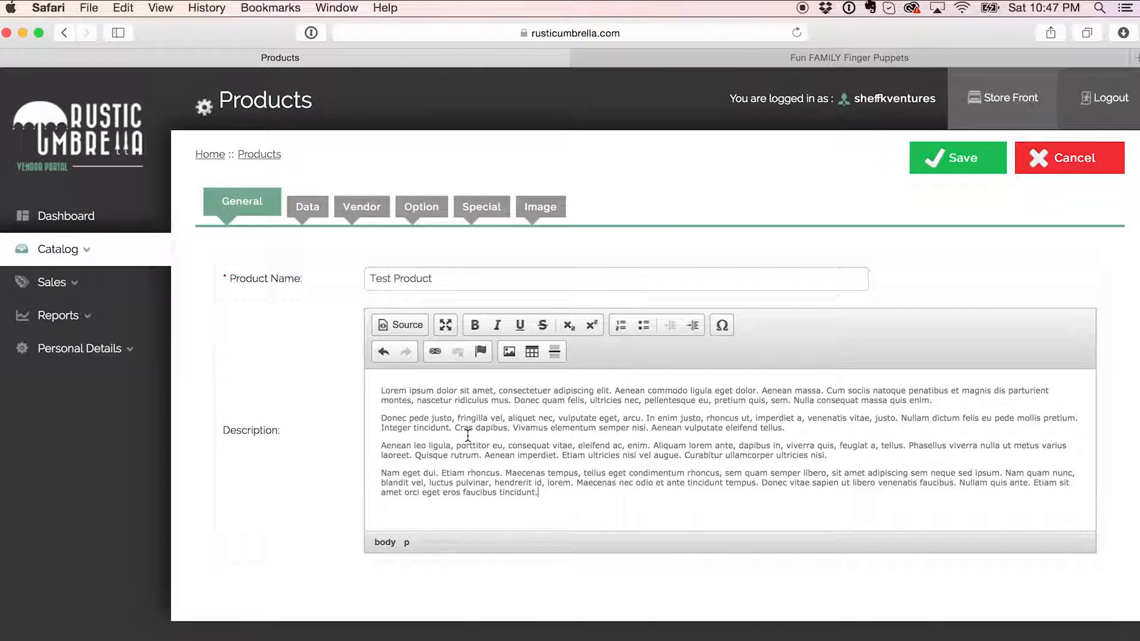
pyautogui.click(403, 327)
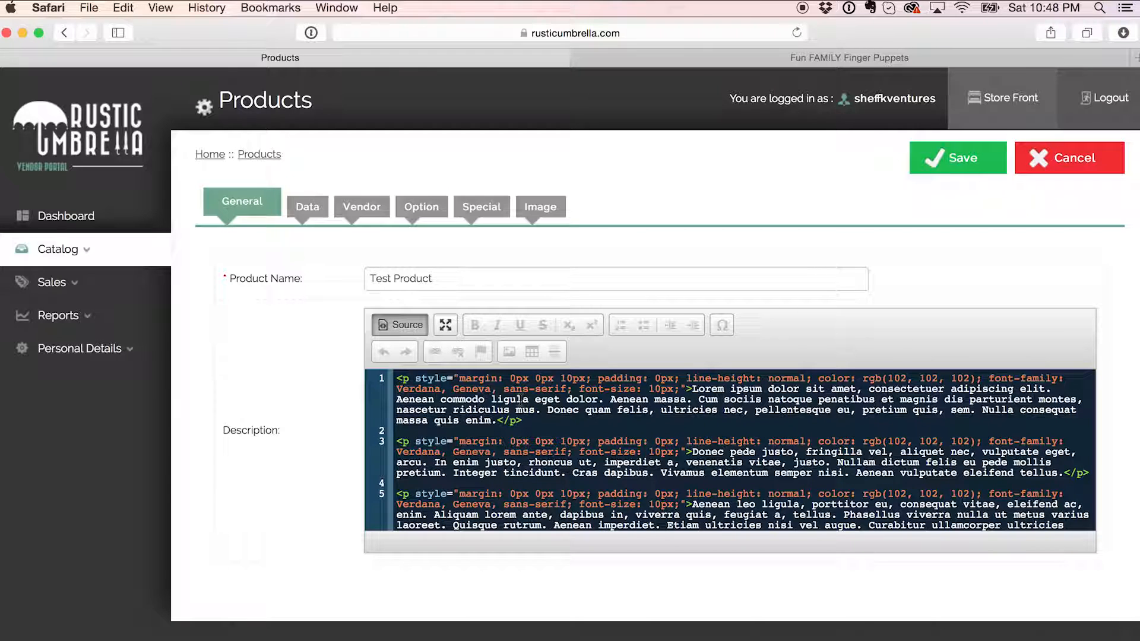
pyautogui.click(409, 326)
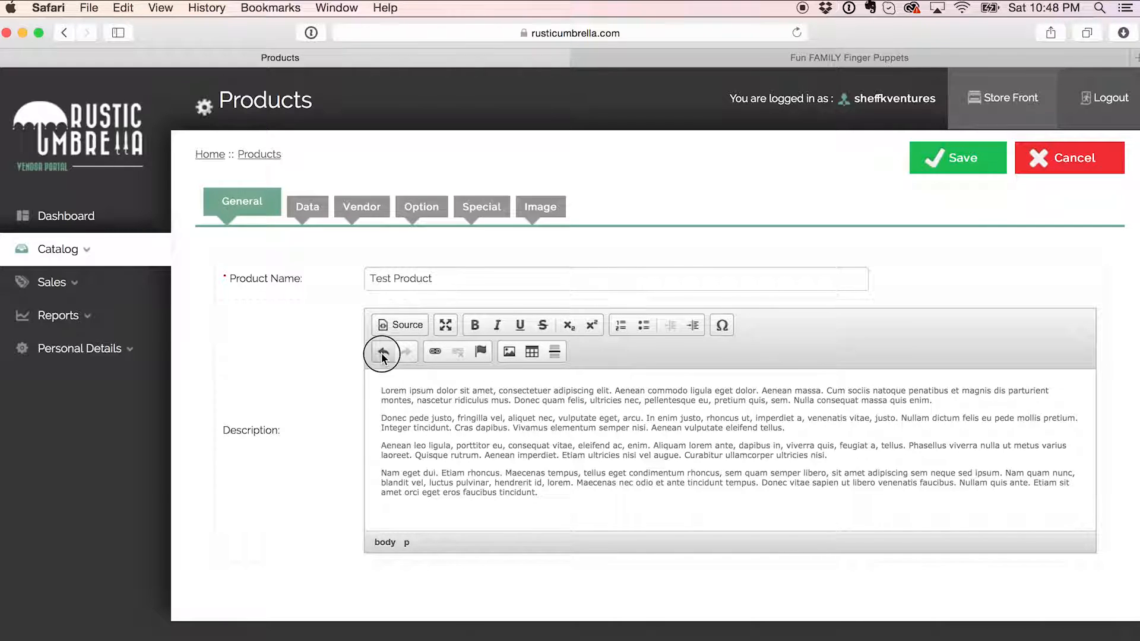
pyautogui.click(383, 353)
# - Paste the Lorem ipsum text into the description with matched style and check its HTML source
pyautogui.click(404, 405)
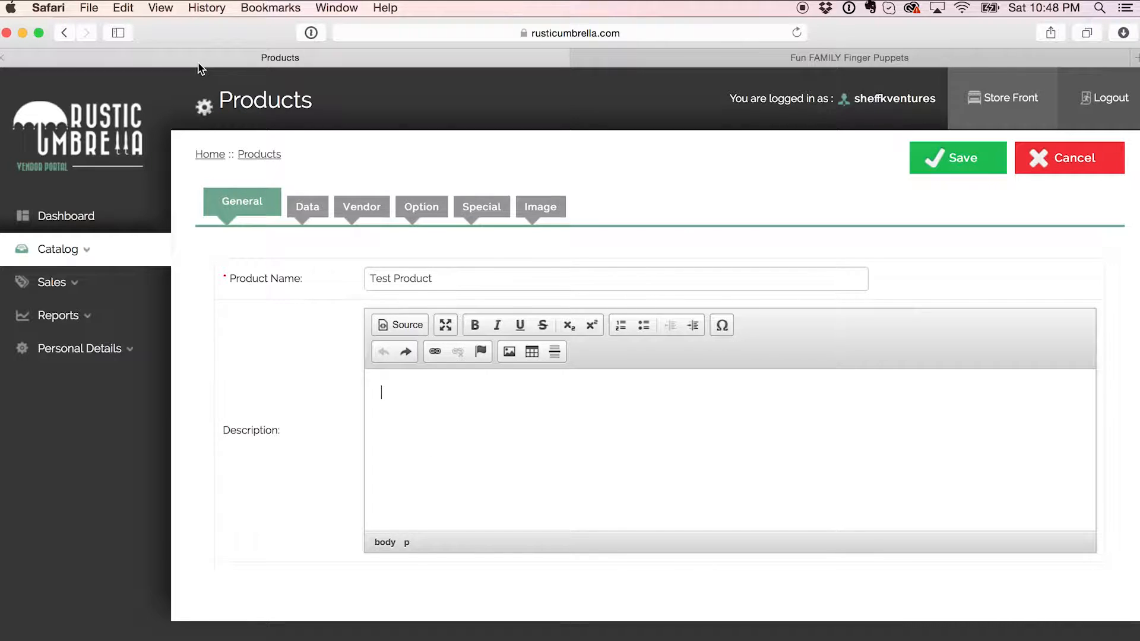
pyautogui.click(123, 10)
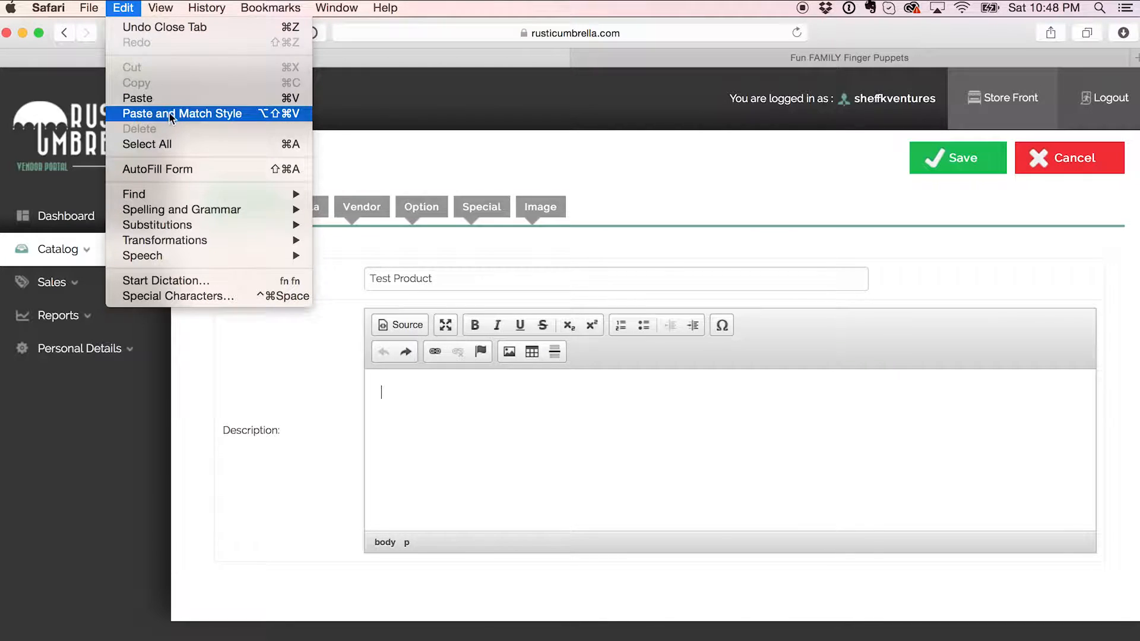
pyautogui.click(209, 113)
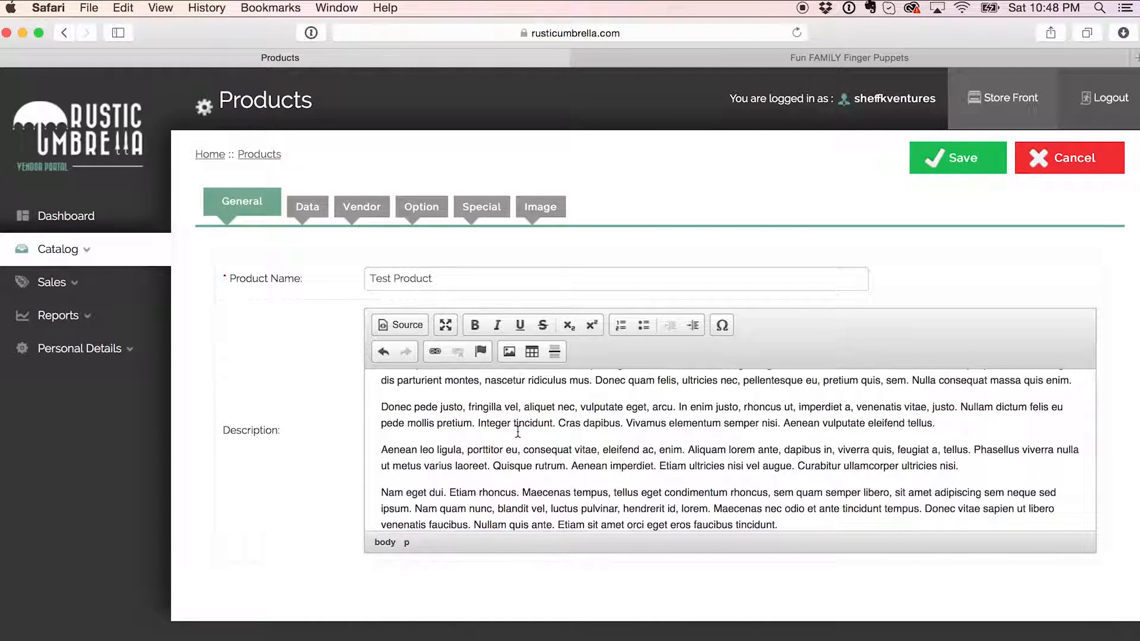
pyautogui.click(400, 324)
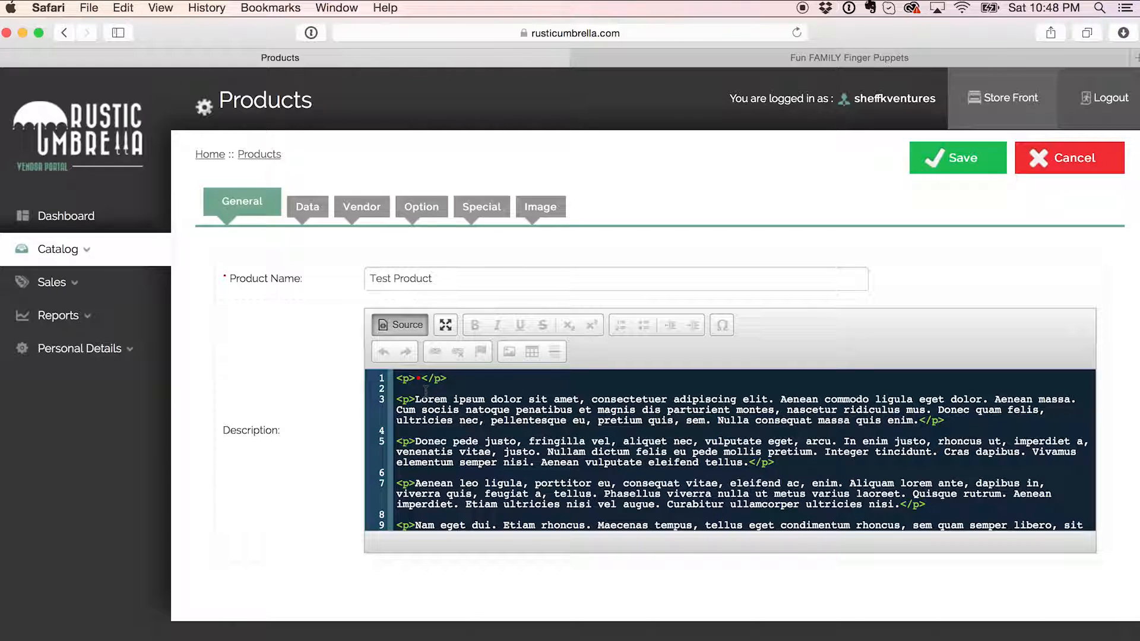
pyautogui.click(401, 325)
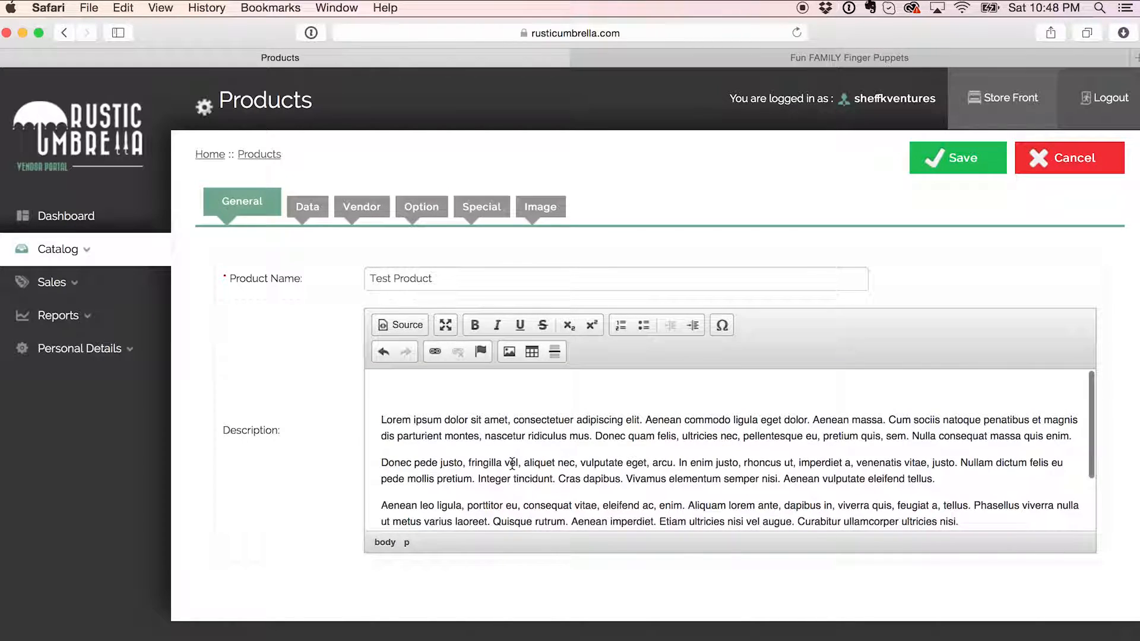
# - Remove the empty line above the description's first paragraph and check the resulting HTML source
pyautogui.click(381, 420)
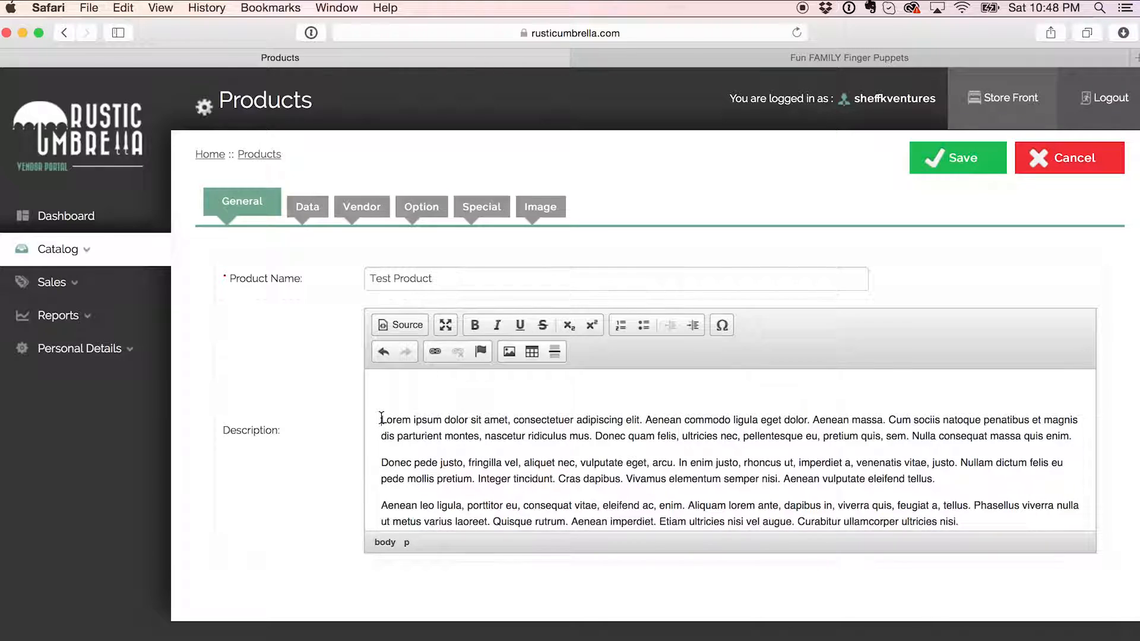
pyautogui.press('BackSpace')
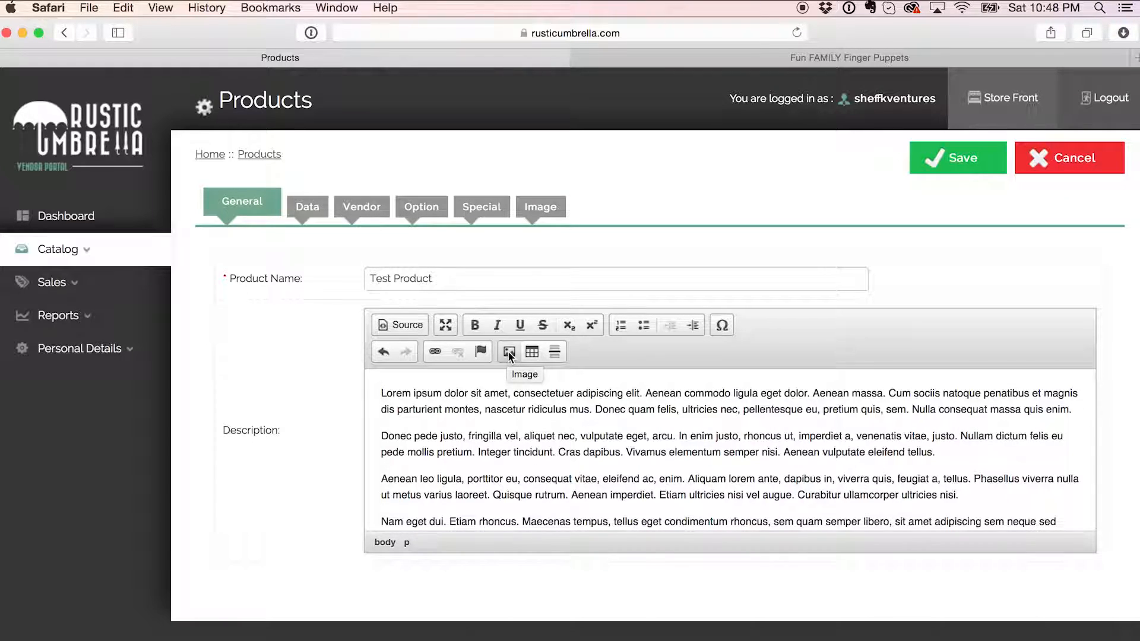
pyautogui.click(405, 324)
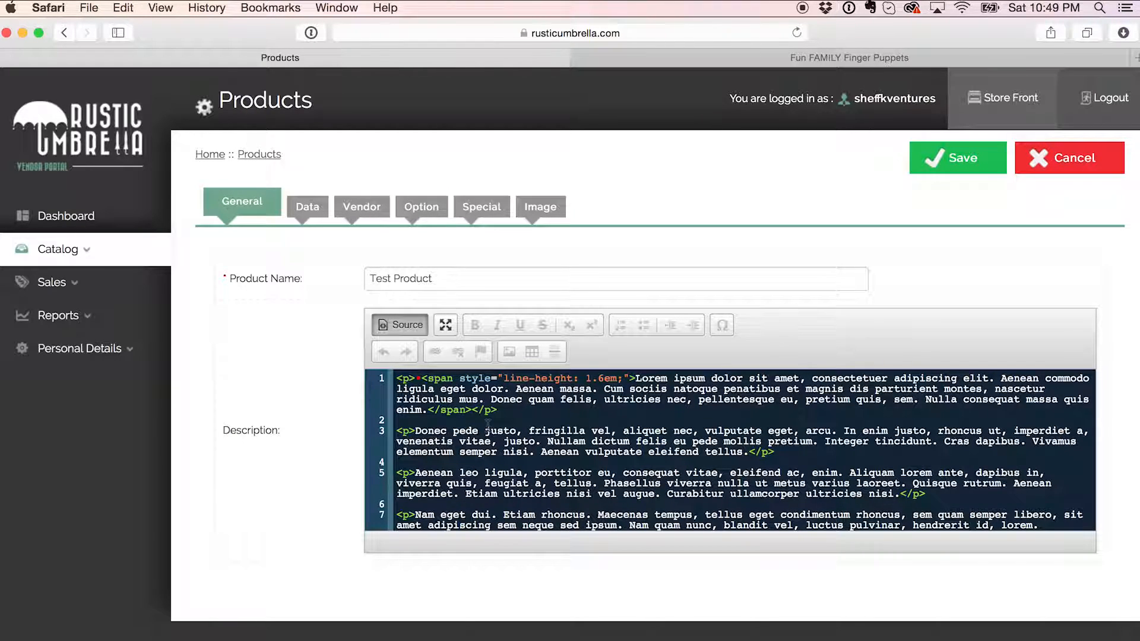
pyautogui.click(395, 327)
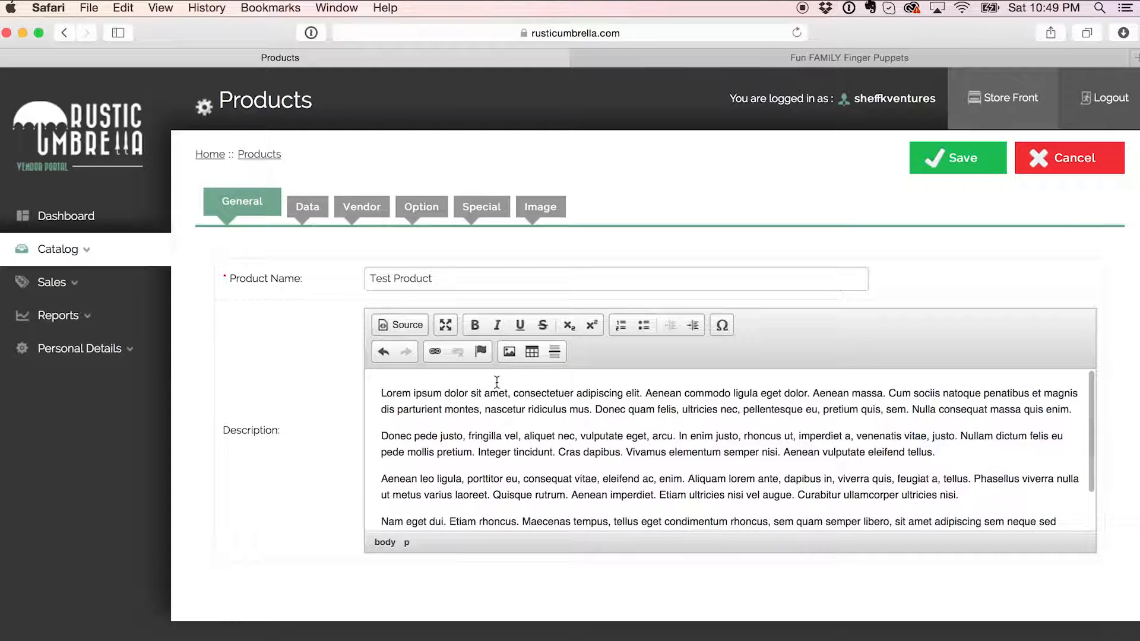
# - Compare with the product code on the storefront listing and enter model123-3 as the product's model
pyautogui.click(312, 217)
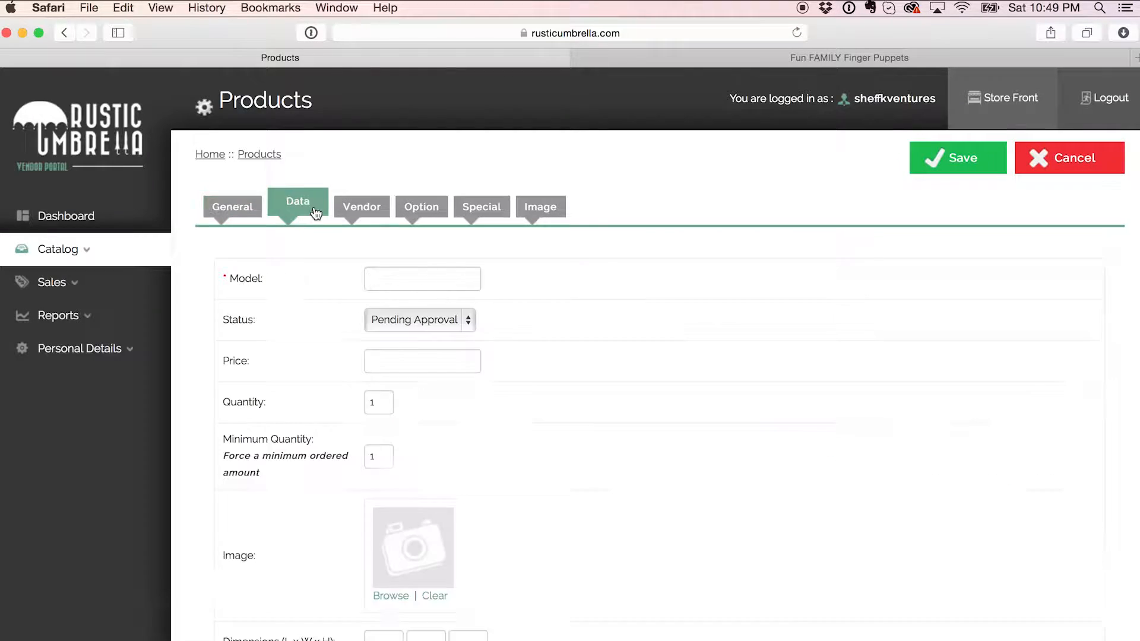
pyautogui.click(391, 282)
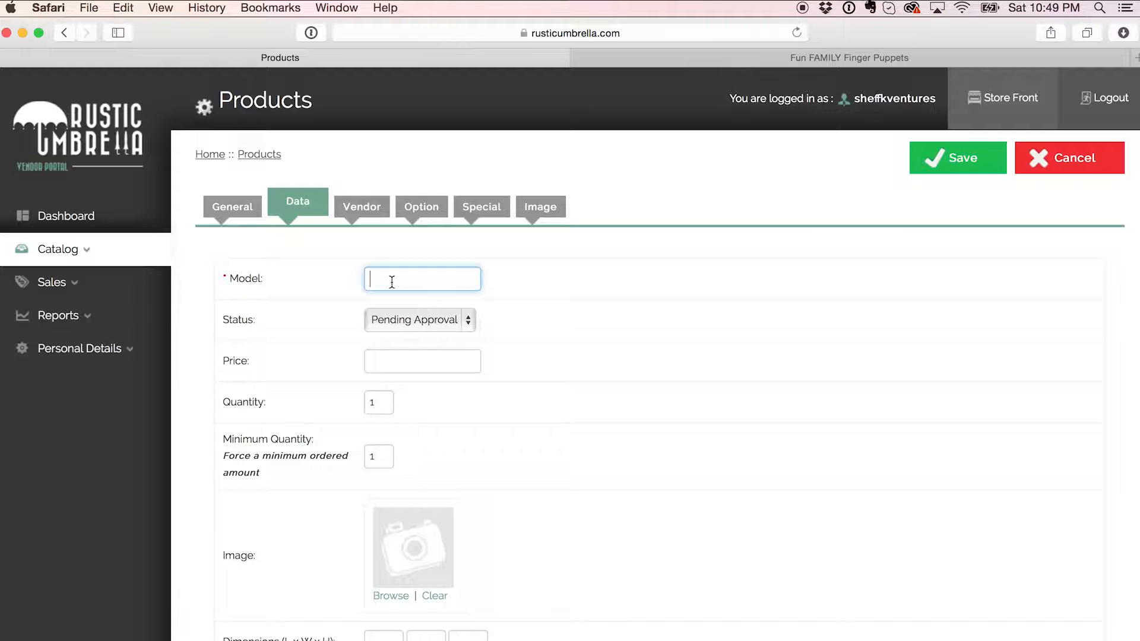
pyautogui.click(742, 61)
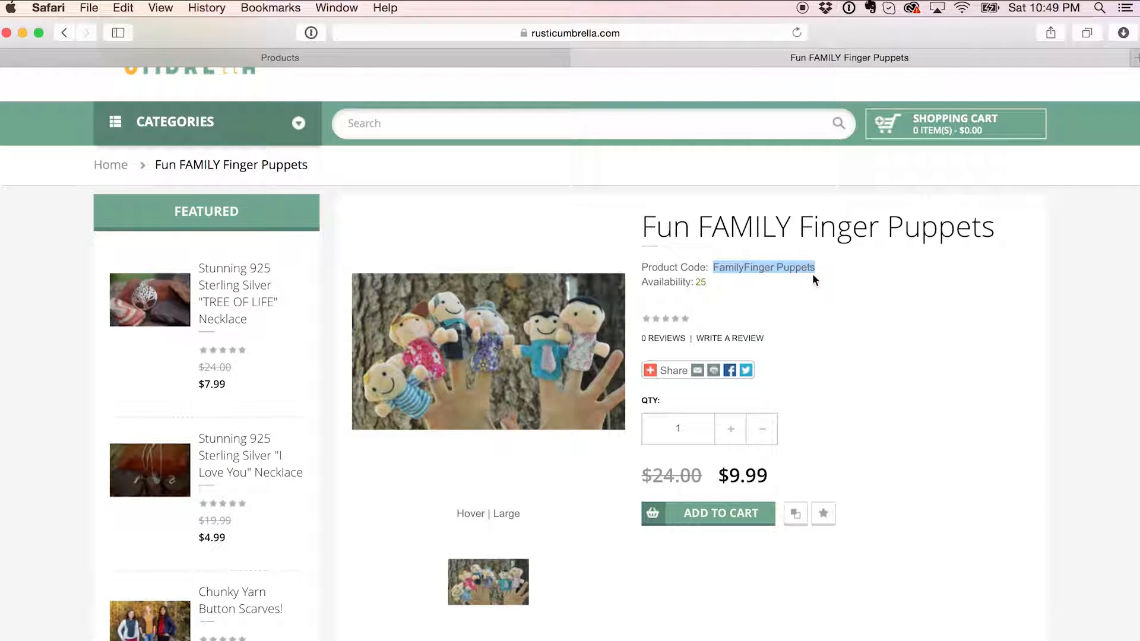
pyautogui.click(529, 59)
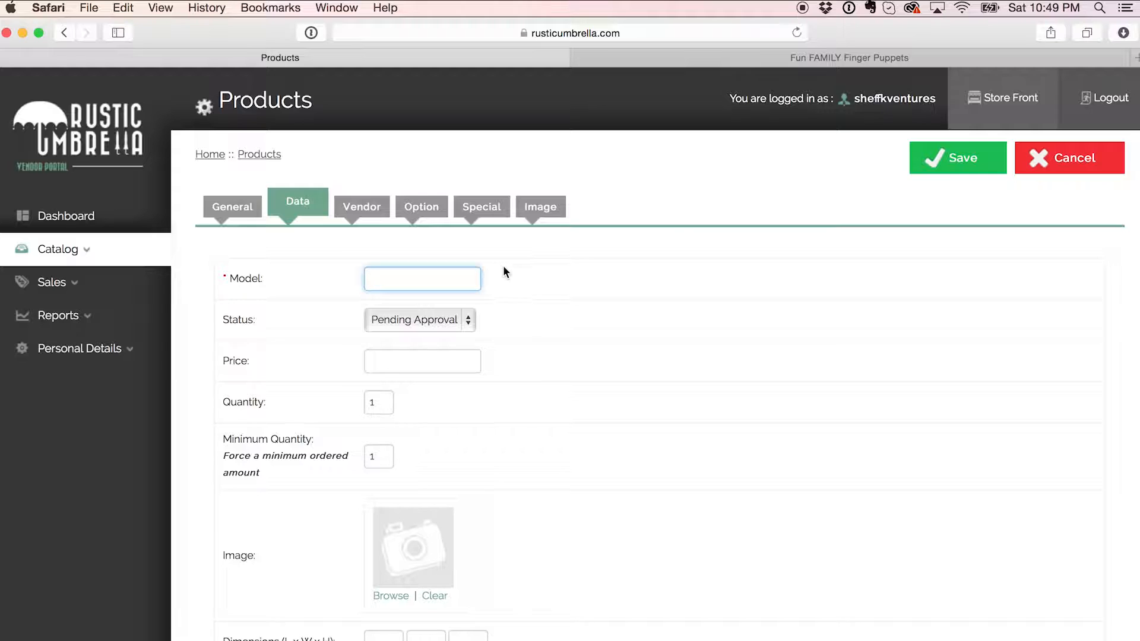
pyautogui.write('model12')
pyautogui.write('3-1')
pyautogui.press('BackSpace')
pyautogui.write('3')
# - Keep the product's status at Pending Approval and set its price to 40
pyautogui.click(434, 325)
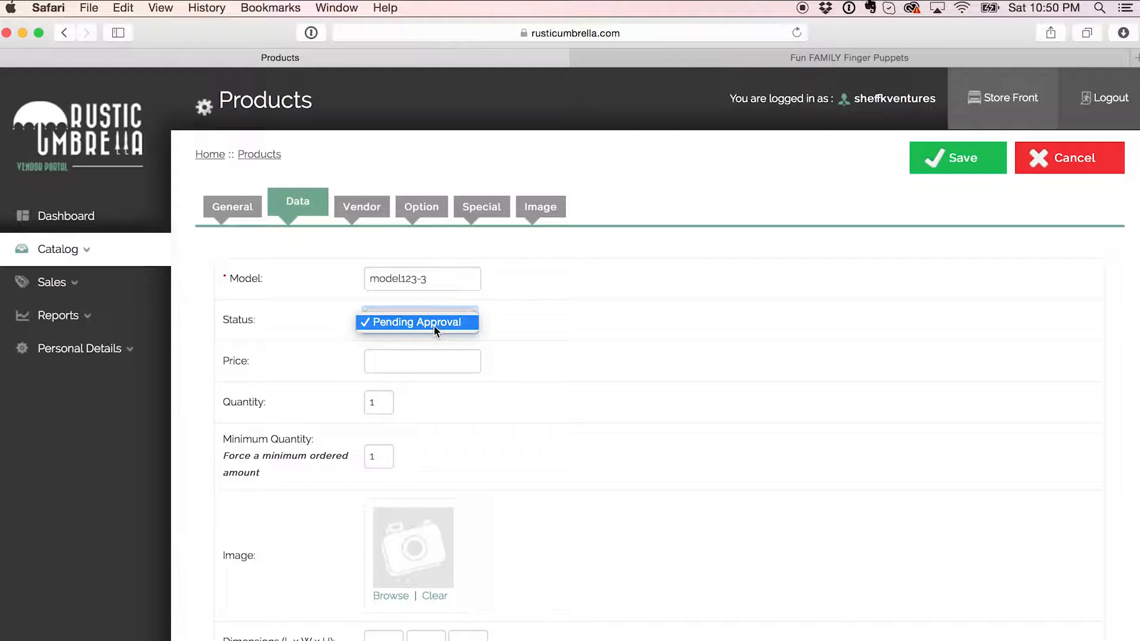
pyautogui.click(523, 340)
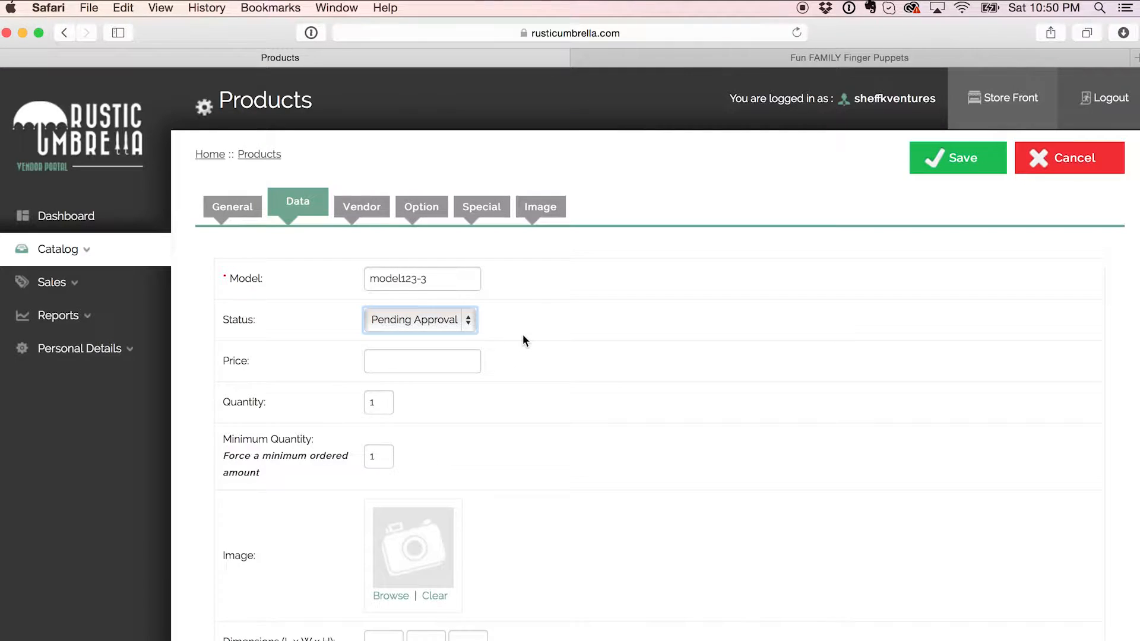
pyautogui.scroll(-2, 522, 340)
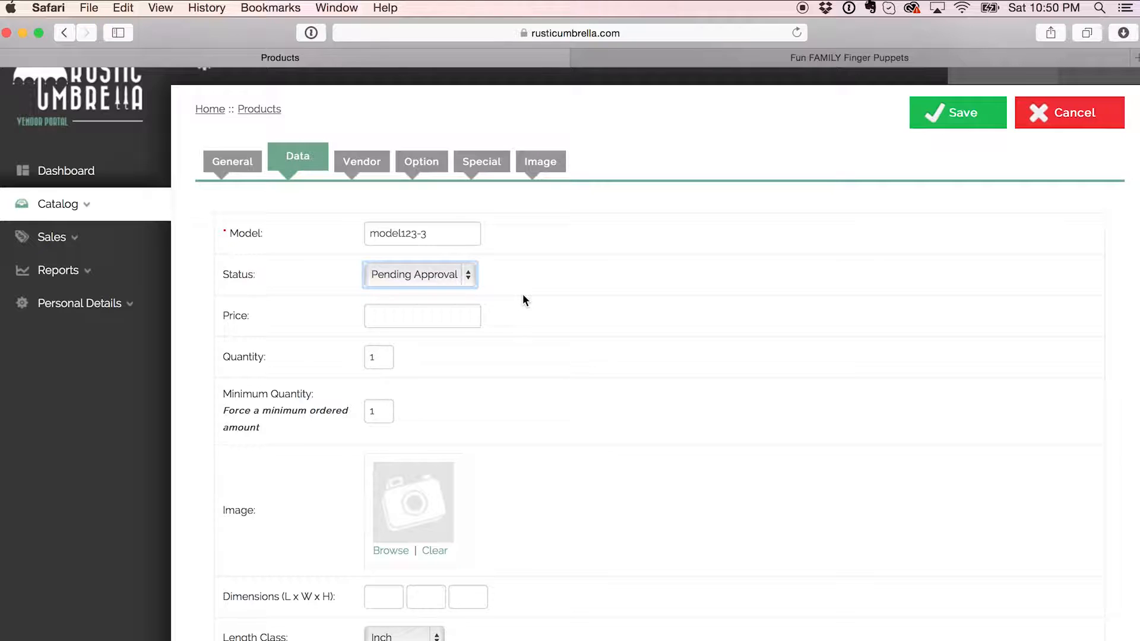
pyautogui.click(450, 324)
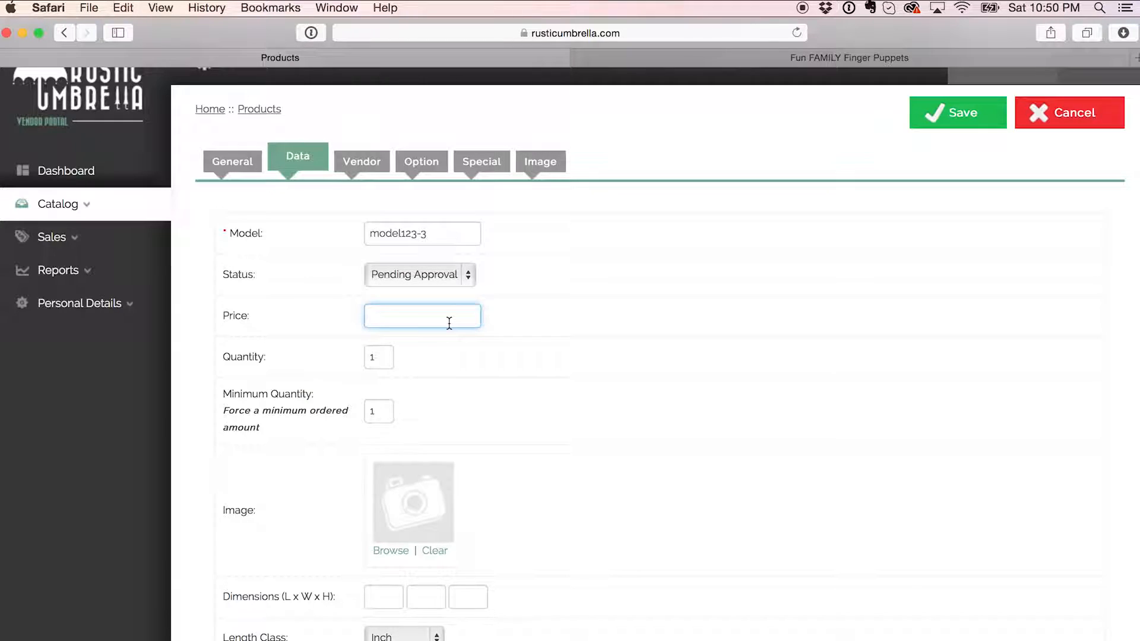
pyautogui.write('40')
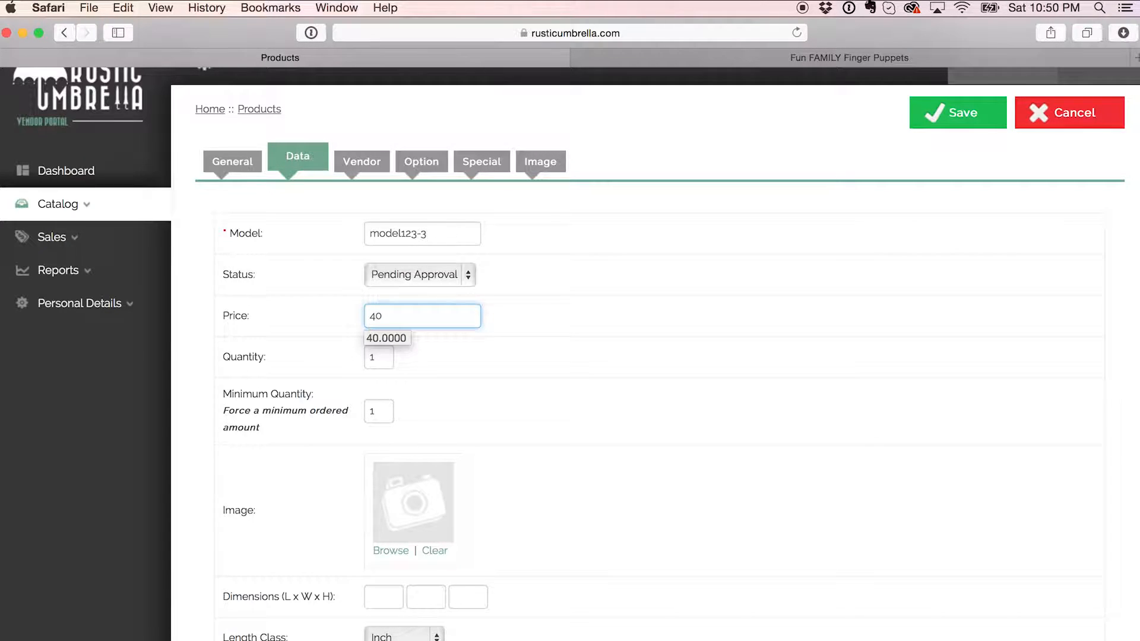
# - Set the product's available quantity to 100
pyautogui.click(487, 366)
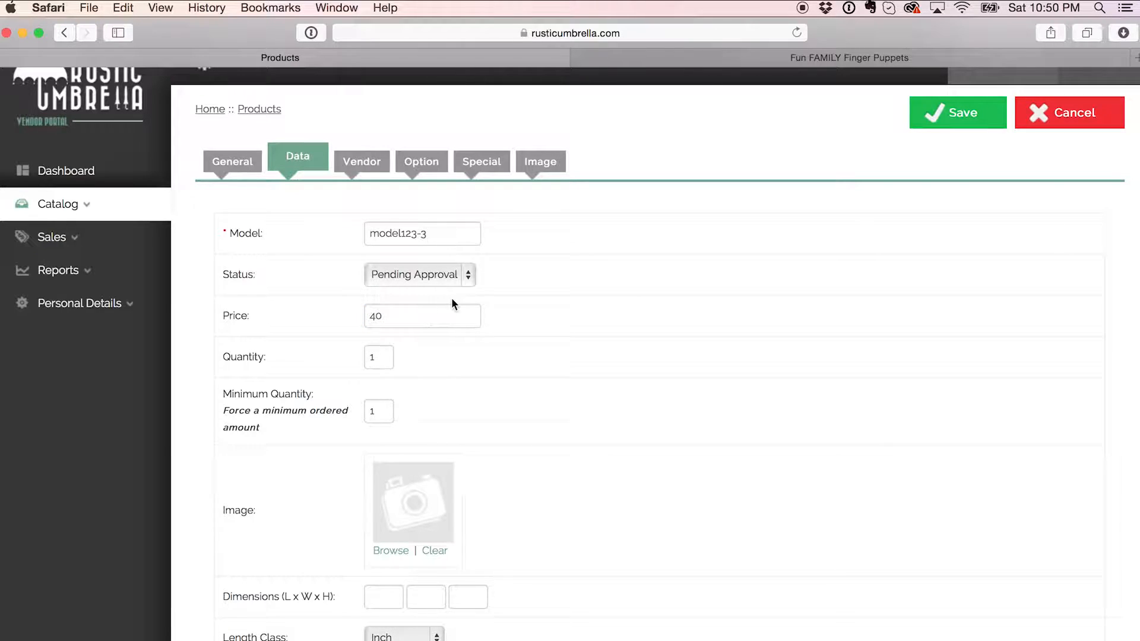
pyautogui.click(382, 356)
pyautogui.write('00')
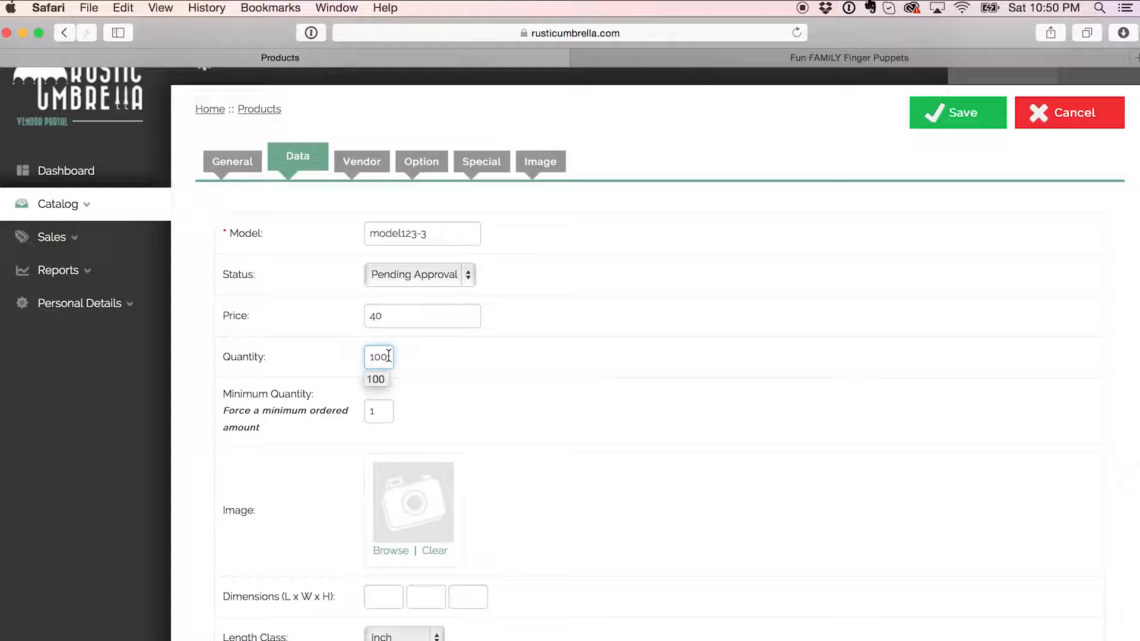
pyautogui.click(382, 413)
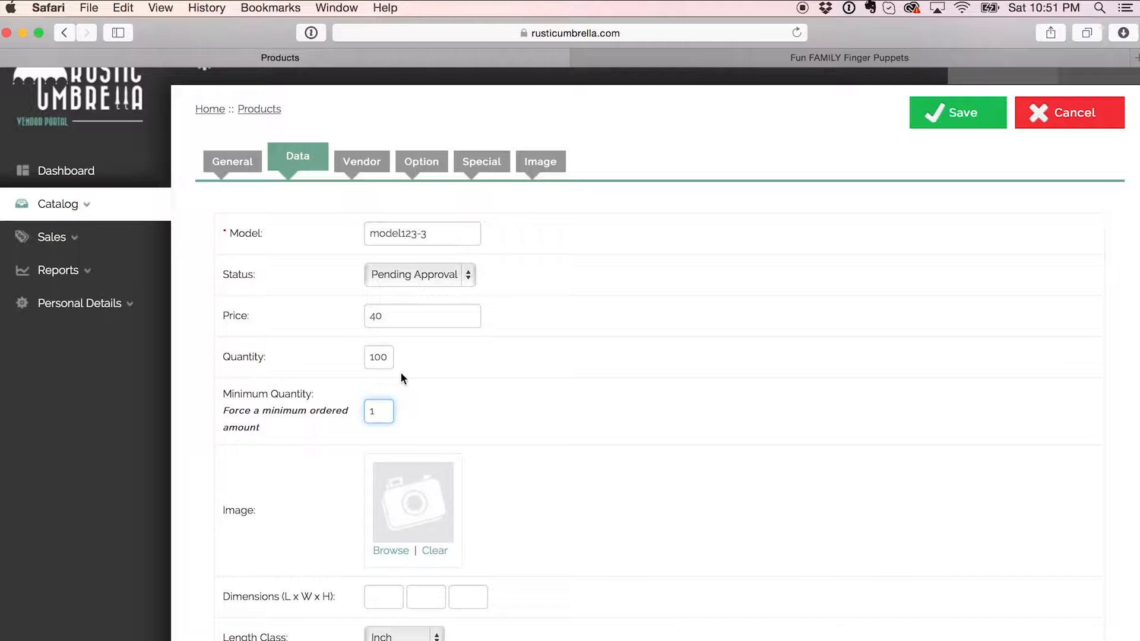
# - Raise the product's quantity to 1000 and set its minimum order quantity to 2
pyautogui.moveTo(389, 357); pyautogui.dragTo(363, 355)
pyautogui.write('10')
pyautogui.press('BackSpace')
pyautogui.press('BackSpace')
pyautogui.write('1000')
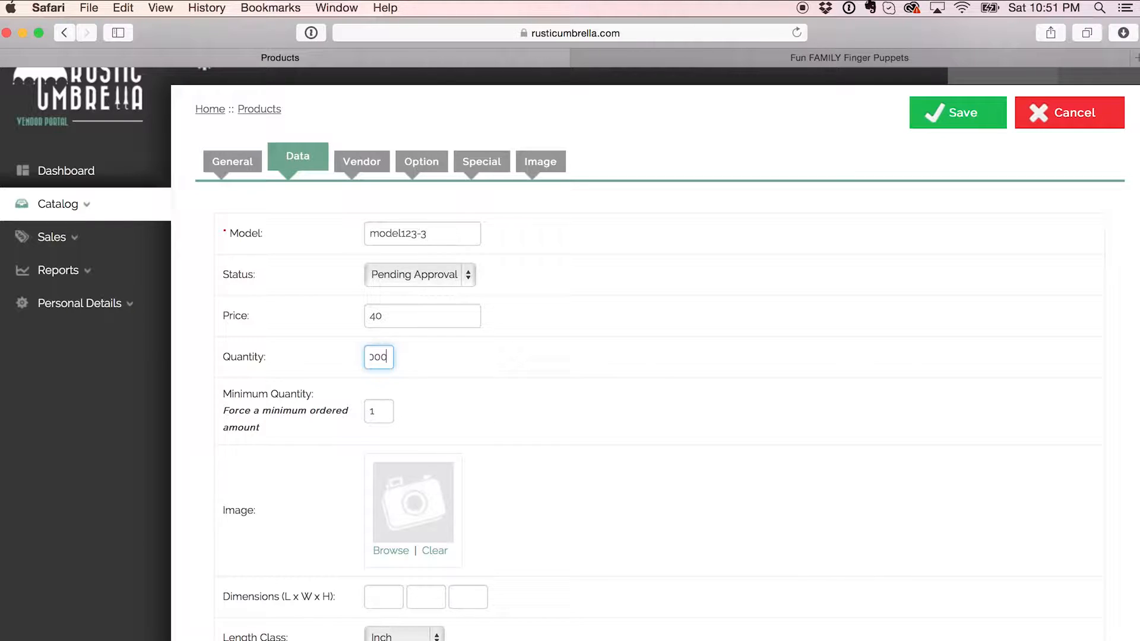
pyautogui.click(384, 412)
pyautogui.doubleClick(384, 412)
pyautogui.write('2')
pyautogui.click(441, 411)
pyautogui.scroll(-3, 462, 414)
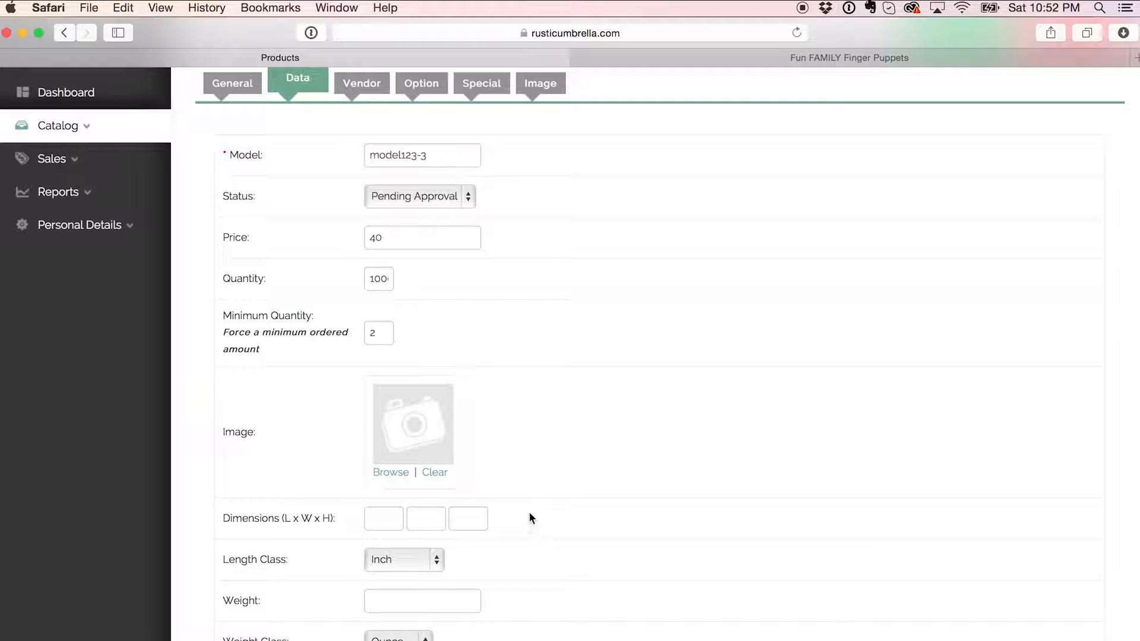
# - Enter a product cost of 7 and a shipping cost of 2 in the product's vendor details
pyautogui.scroll(3, 529, 513)
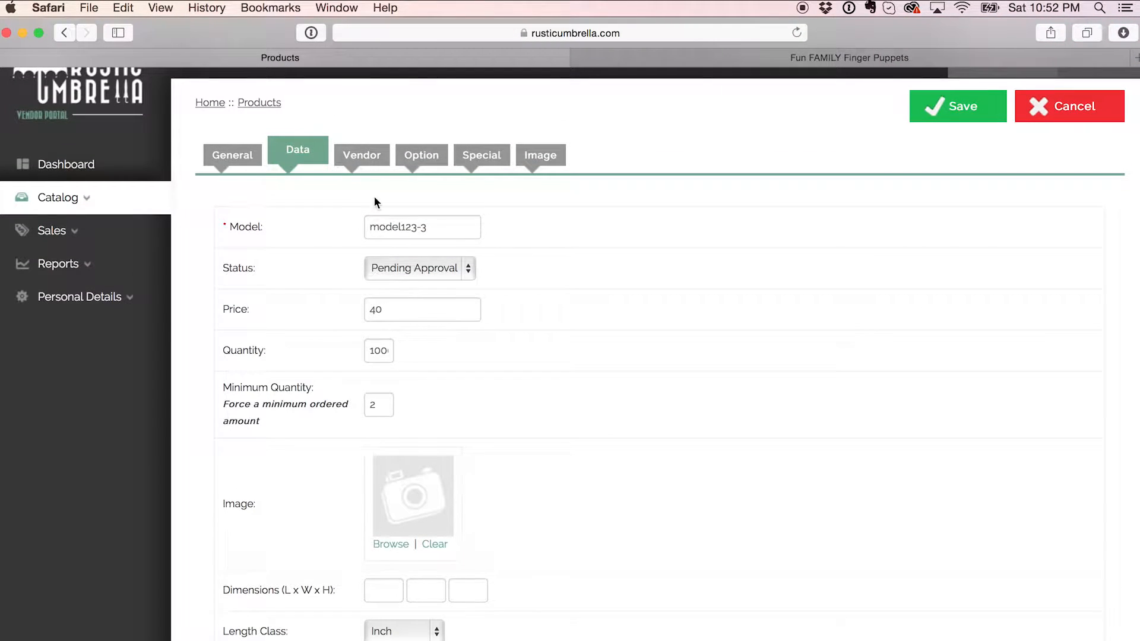
pyautogui.click(361, 155)
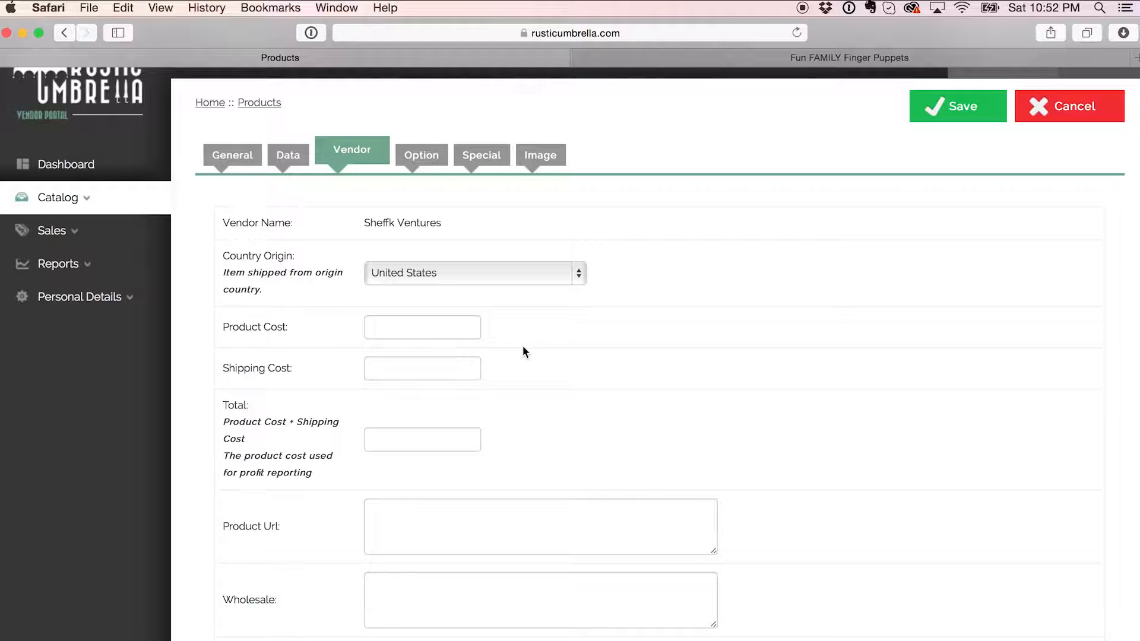
pyautogui.click(444, 330)
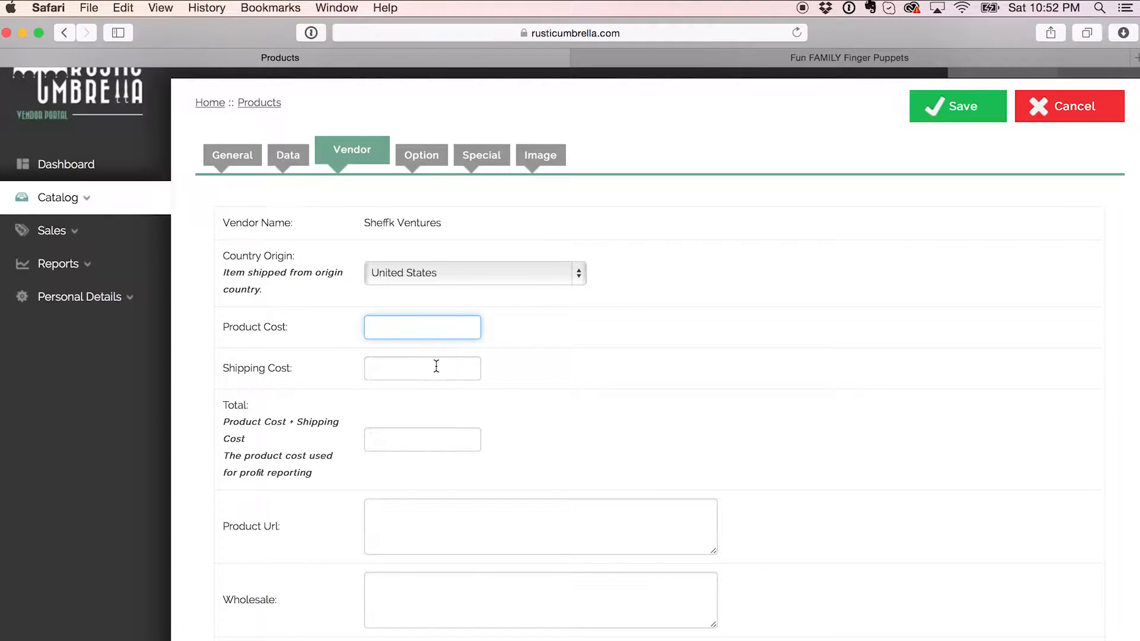
pyautogui.write('7')
pyautogui.press('Tab')
pyautogui.write('2')
pyautogui.press('Tab')
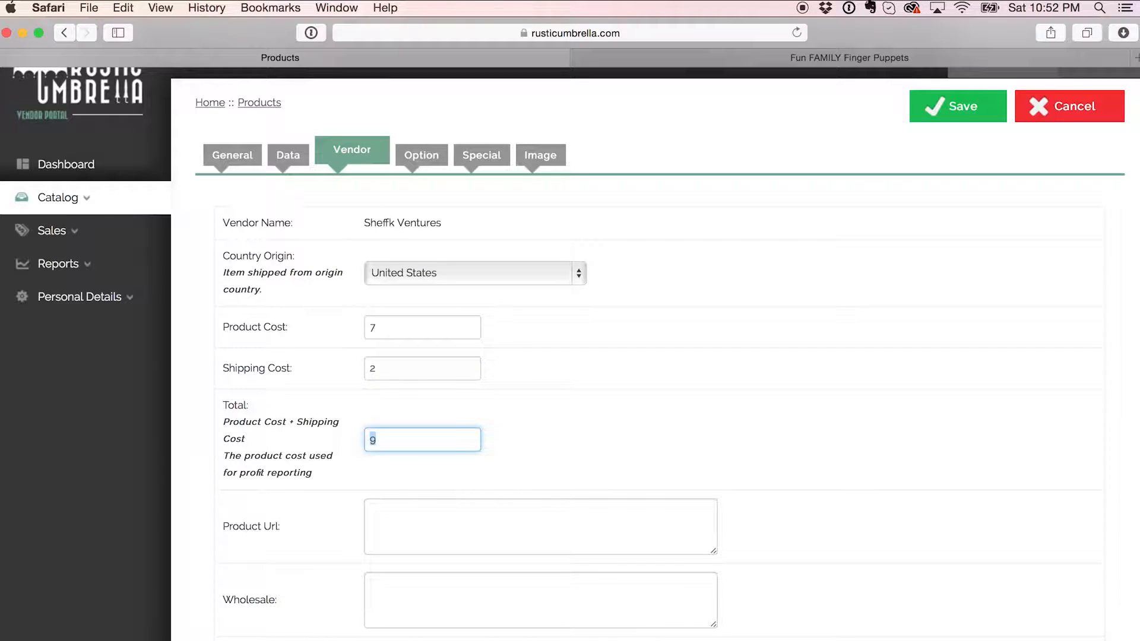
pyautogui.click(408, 441)
pyautogui.click(505, 456)
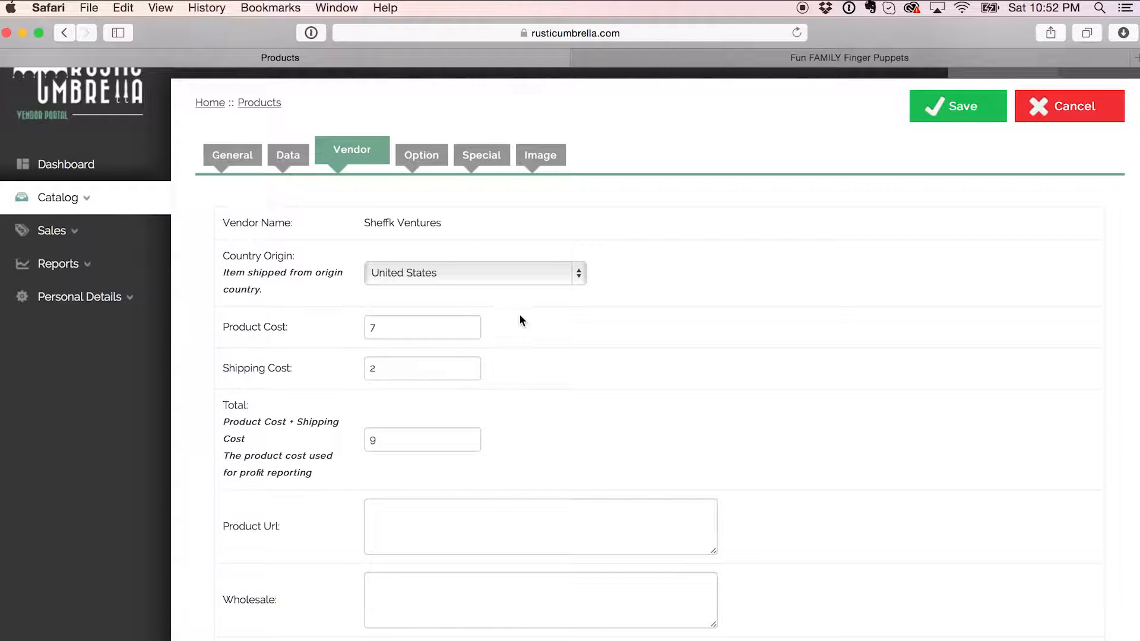
# - Add the Color option to the product and give it four option value rows
pyautogui.click(422, 155)
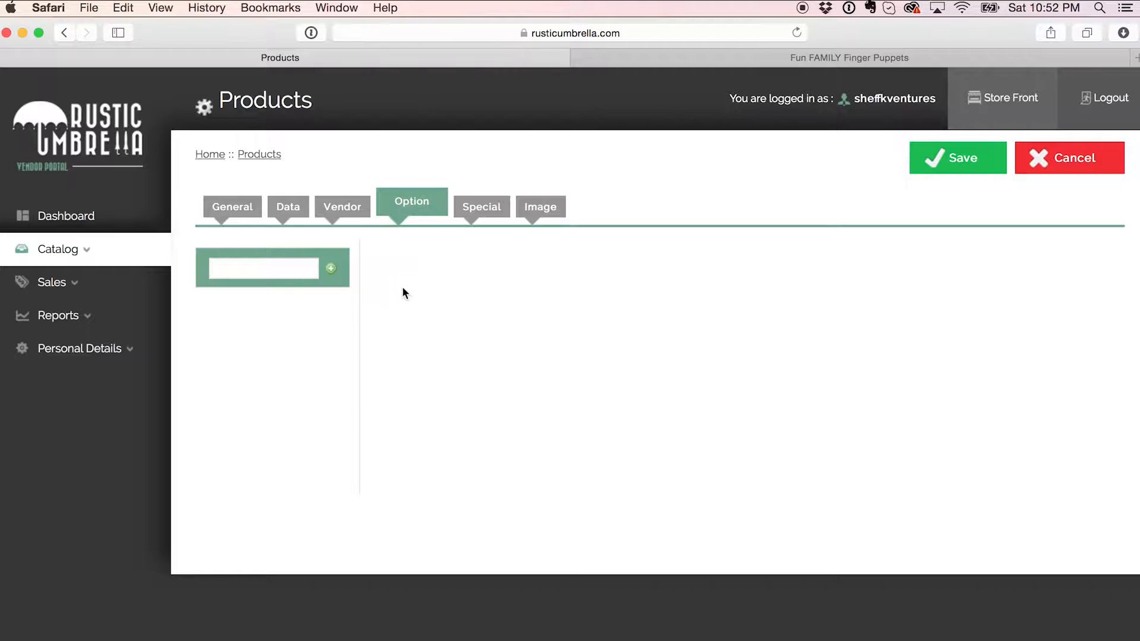
pyautogui.click(310, 268)
pyautogui.write('color')
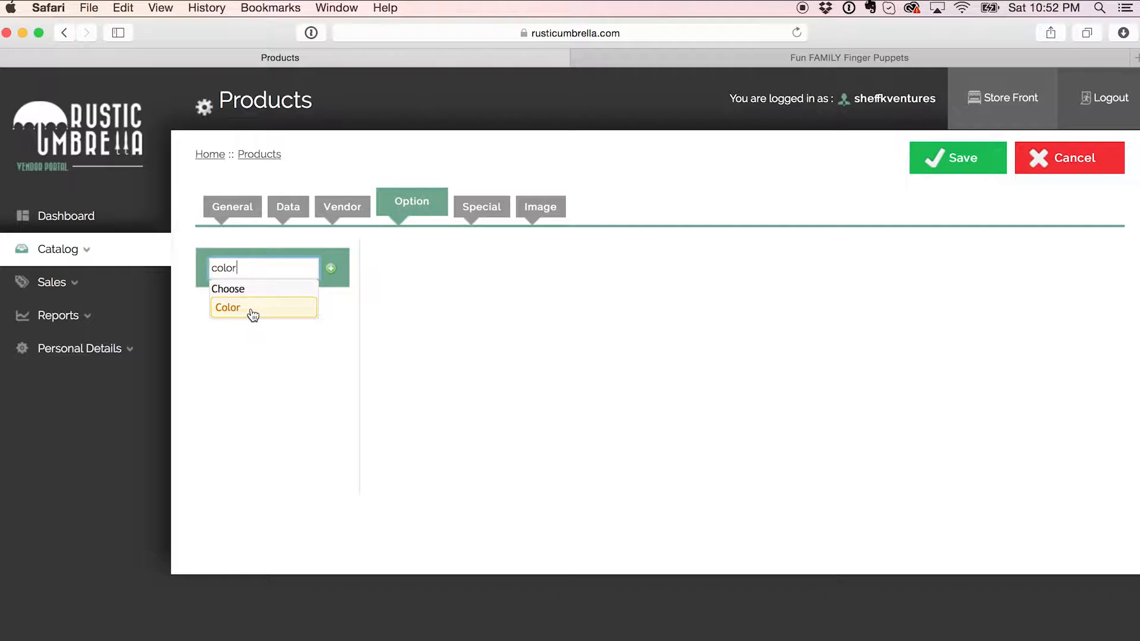
pyautogui.click(252, 310)
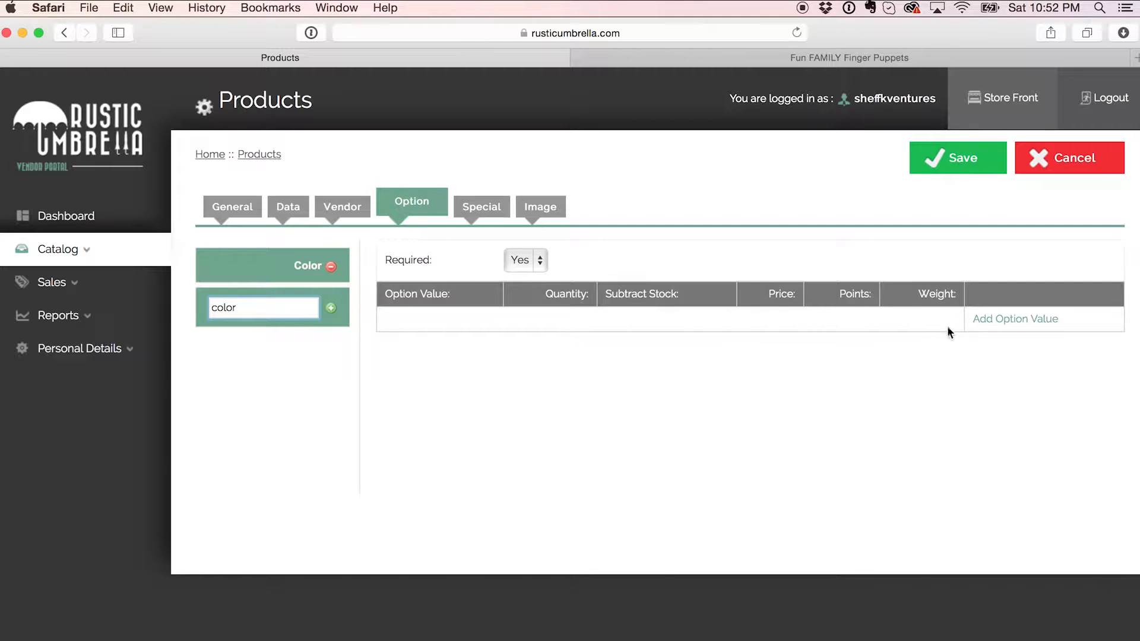
pyautogui.click(986, 325)
pyautogui.click(1027, 355)
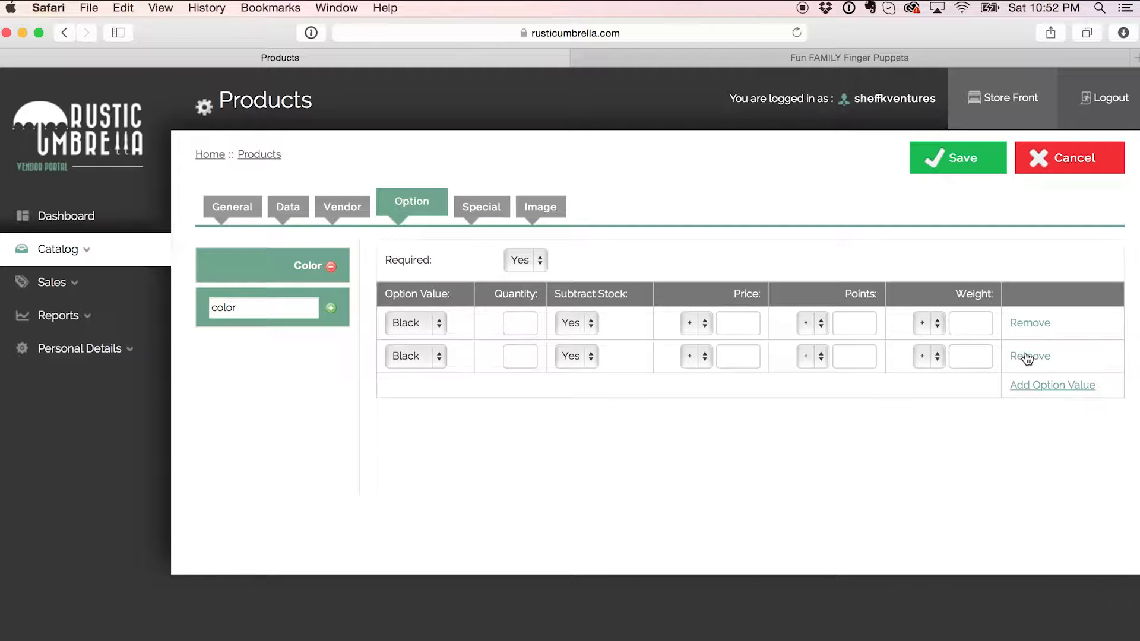
pyautogui.click(1032, 386)
pyautogui.click(1036, 418)
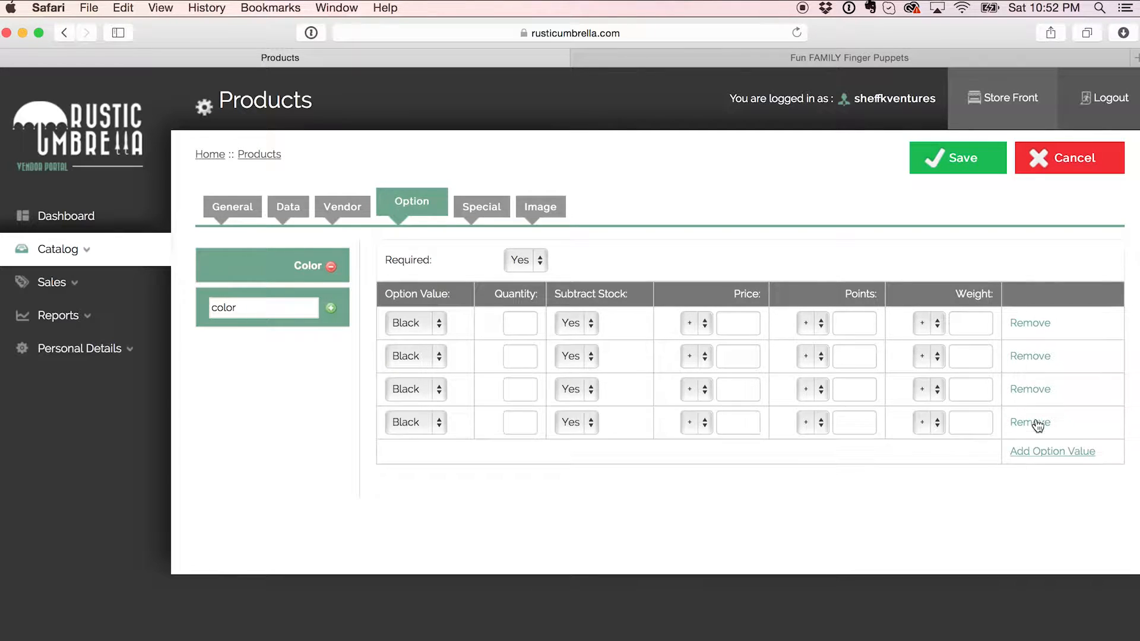
# - Set the second, third and fourth Color option values to Blue, Camel and Gold
pyautogui.click(407, 359)
pyautogui.click(407, 372)
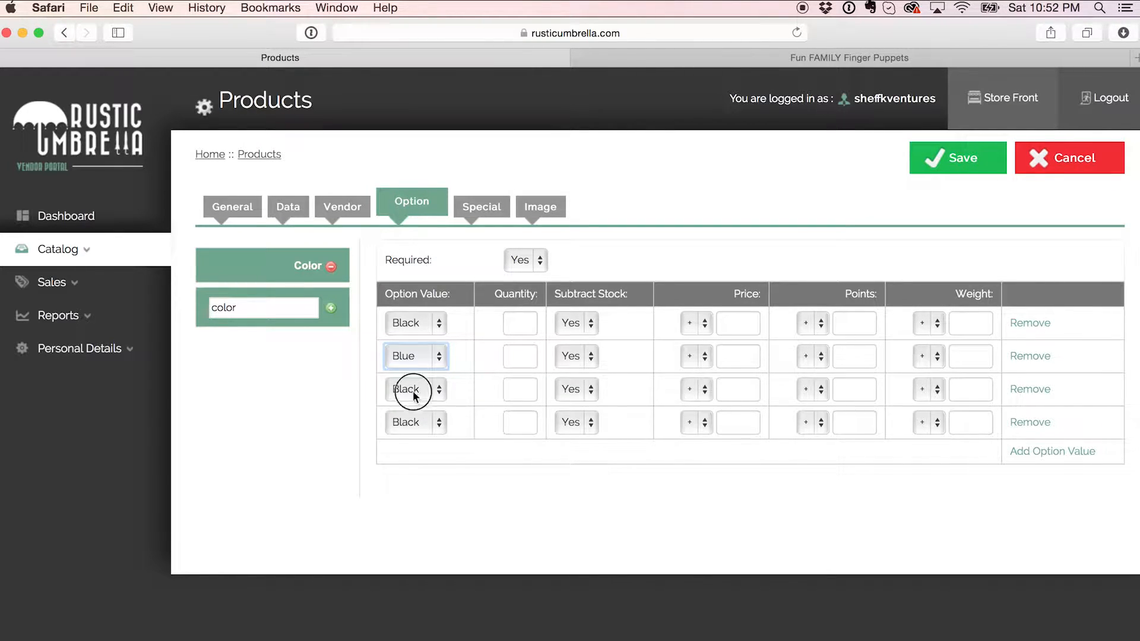
pyautogui.click(414, 397)
pyautogui.click(410, 418)
pyautogui.click(410, 422)
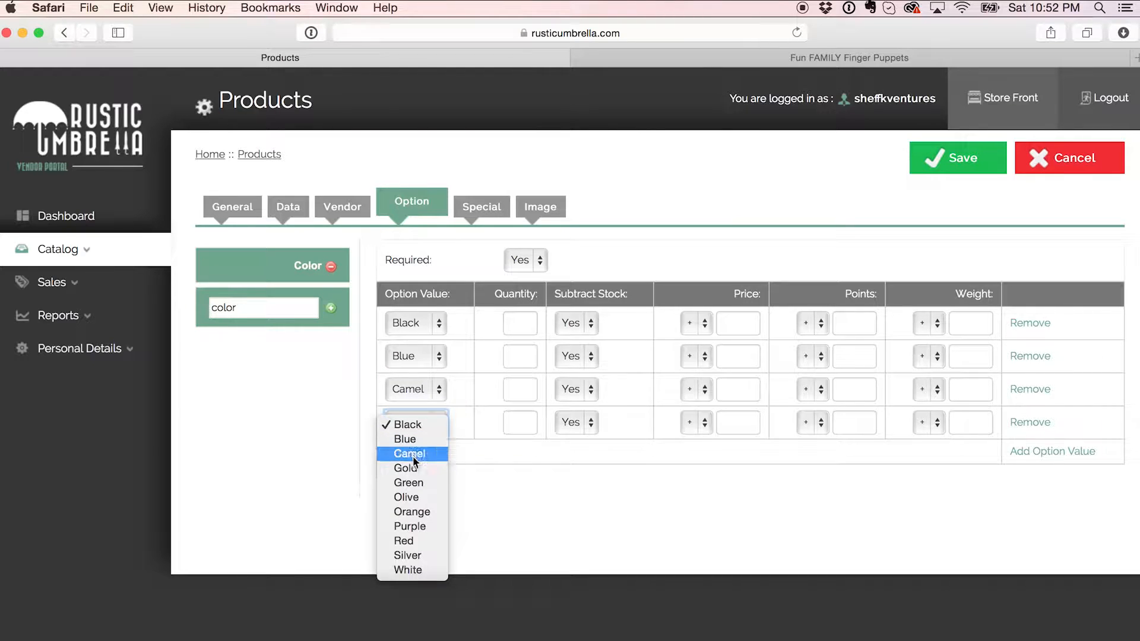
pyautogui.click(413, 468)
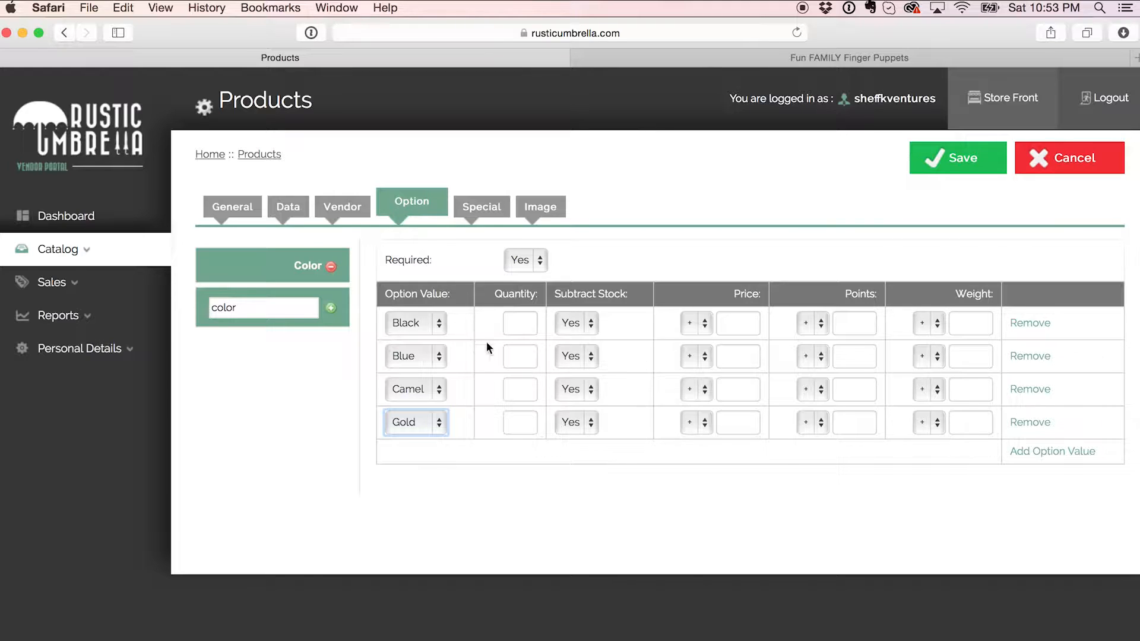
# - Change the product's overall quantity to 100 and its minimum quantity to 1 in the product data
pyautogui.click(288, 207)
pyautogui.doubleClick(379, 402)
pyautogui.write('100')
pyautogui.doubleClick(378, 456)
pyautogui.write('1')
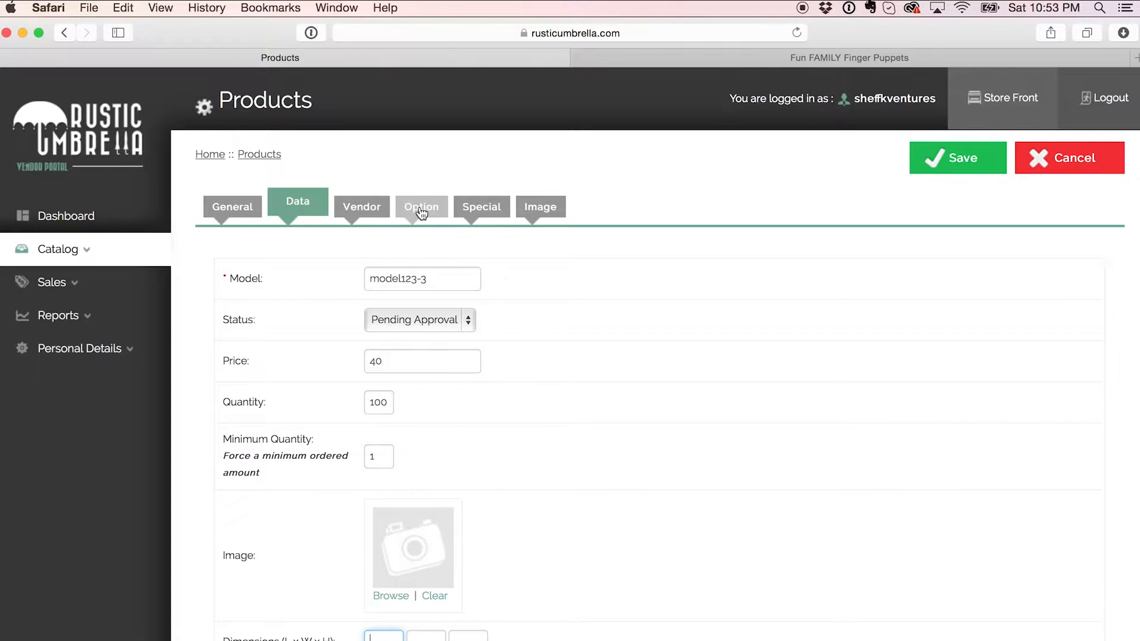
# - Give the Black, Blue, Camel and Gold color options a quantity of 25 each
pyautogui.click(425, 215)
pyautogui.click(503, 321)
pyautogui.write('25')
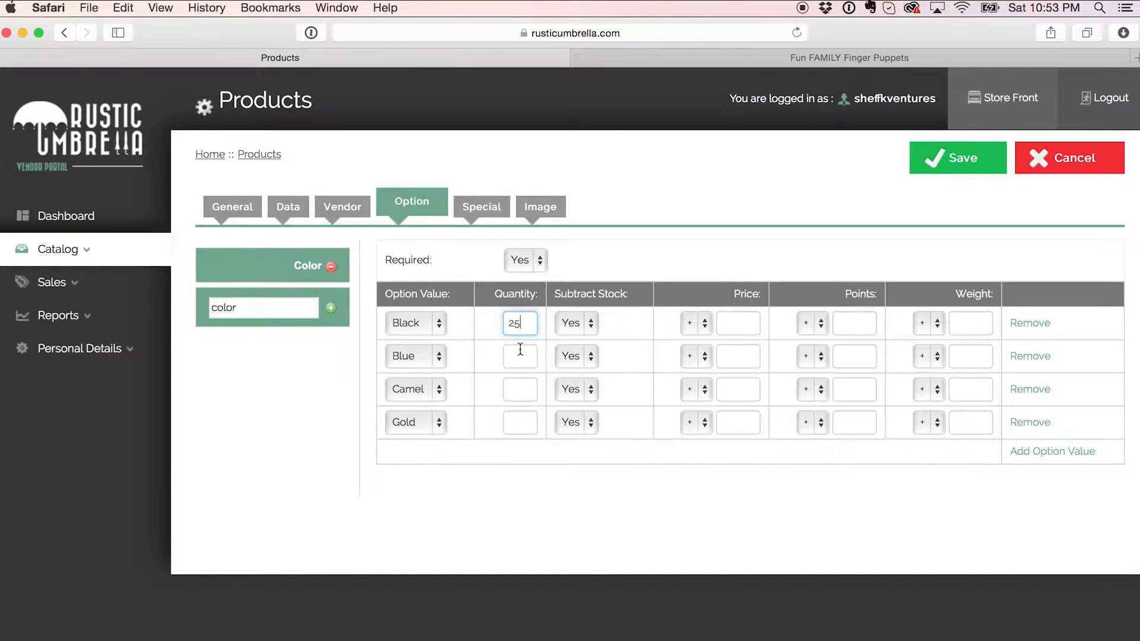
pyautogui.click(520, 351)
pyautogui.write('25')
pyautogui.click(521, 392)
pyautogui.write('25')
pyautogui.click(520, 423)
pyautogui.write('25')
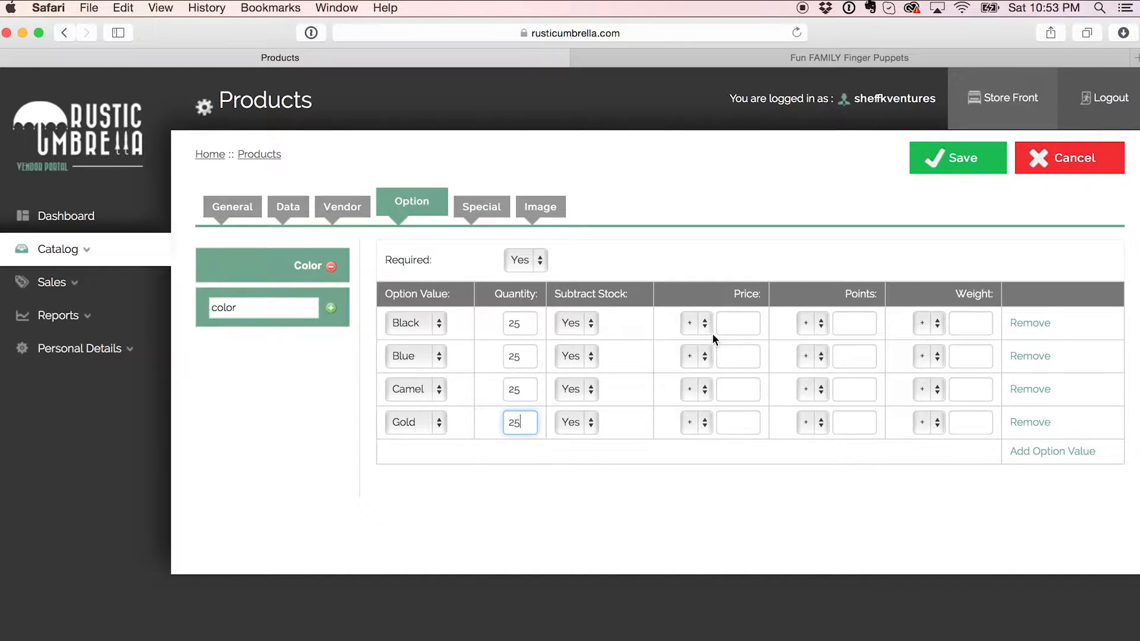
# - Set the option price adjustment to plus 2.50 for Black and minus 5 for Blue
pyautogui.click(727, 322)
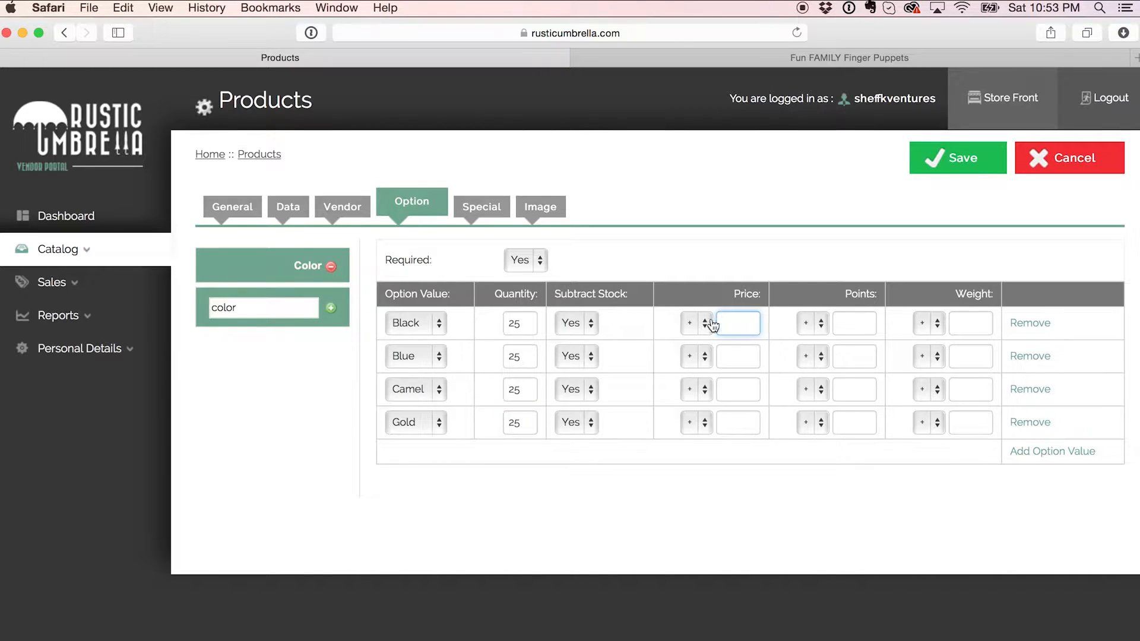
pyautogui.write('2.50')
pyautogui.click(782, 350)
pyautogui.click(712, 368)
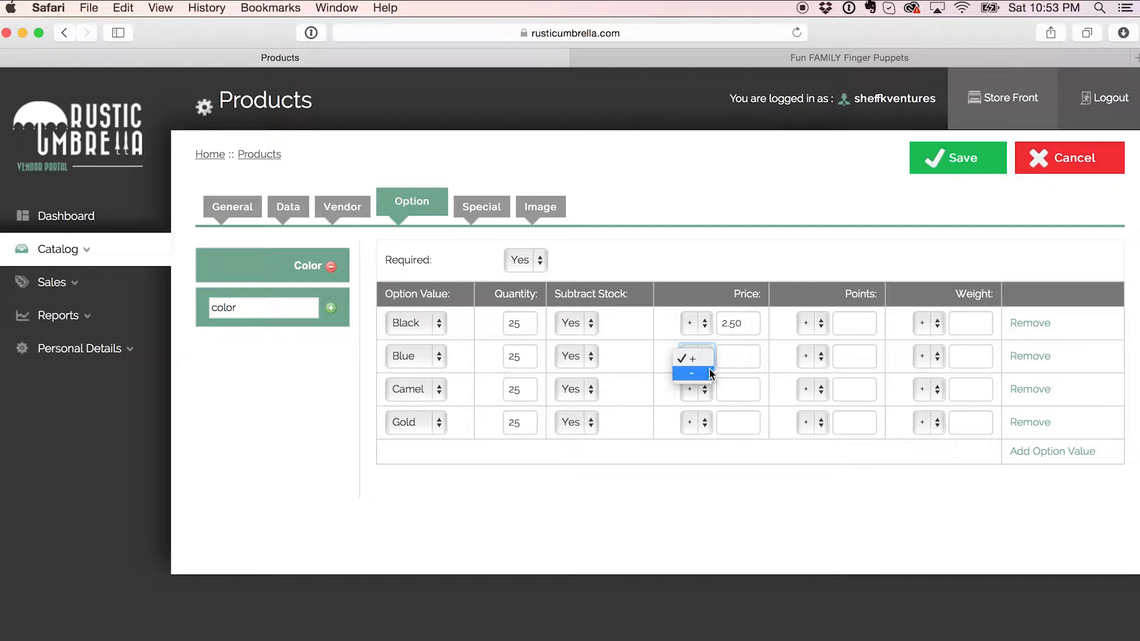
pyautogui.click(707, 372)
pyautogui.click(734, 358)
pyautogui.write('5')
pyautogui.click(775, 395)
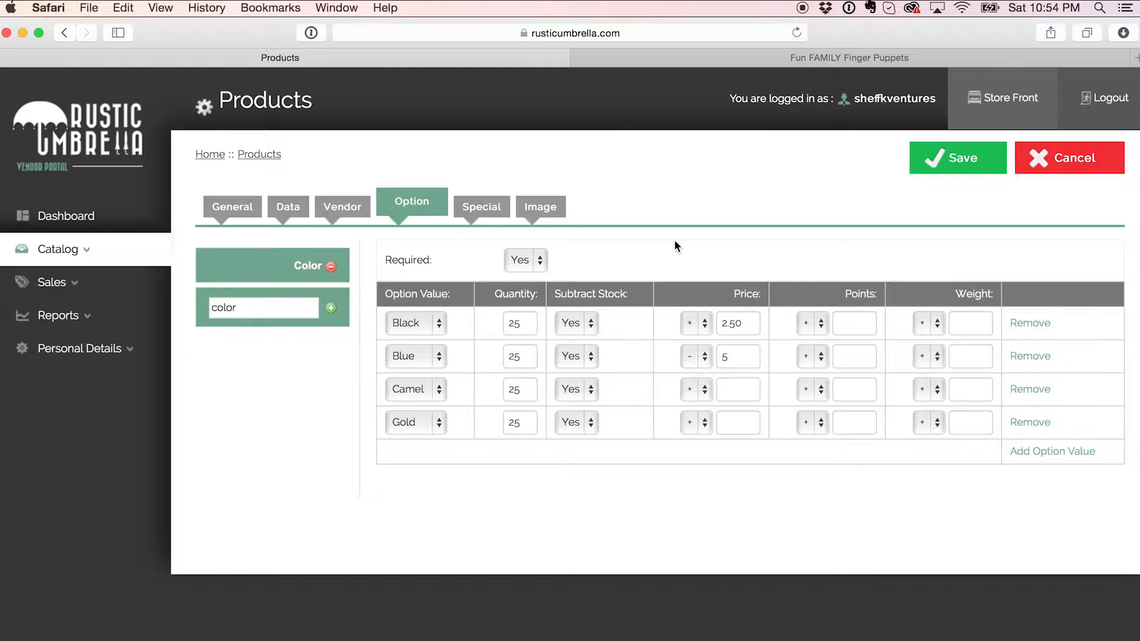
# - Add a special for the Default customer group with a price of 20, leaving its start and end dates empty
pyautogui.click(483, 209)
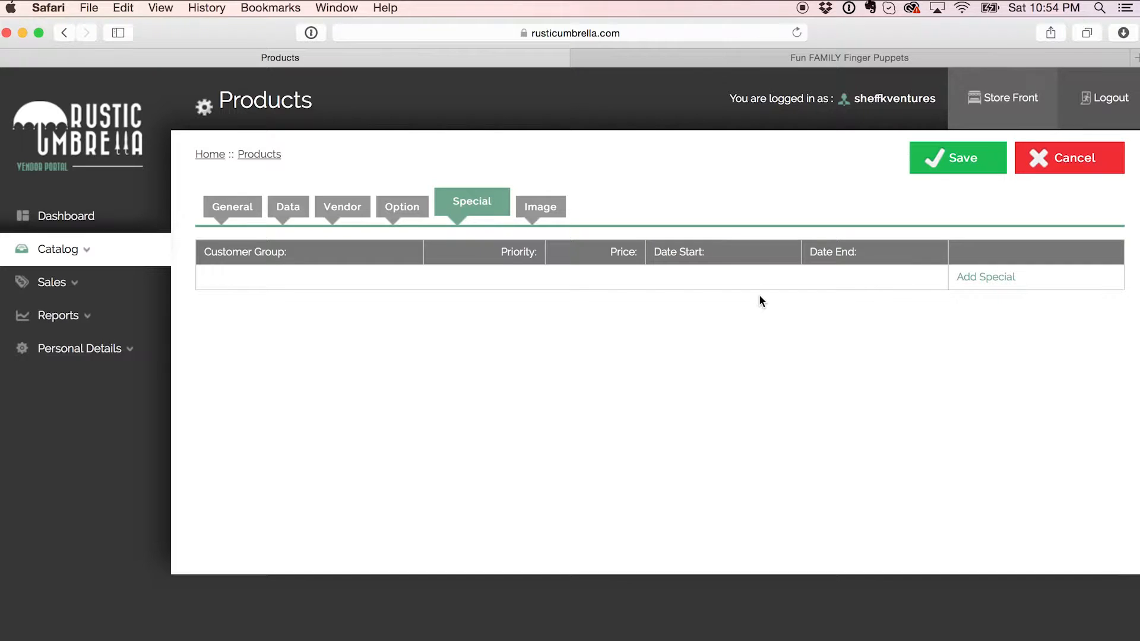
pyautogui.click(983, 278)
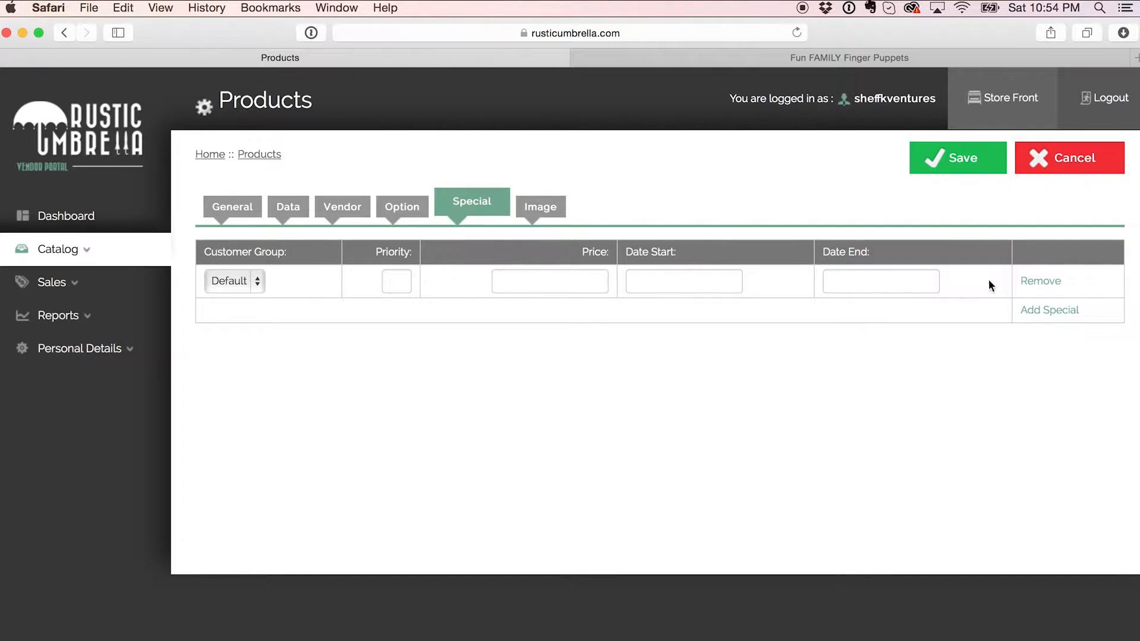
pyautogui.click(584, 284)
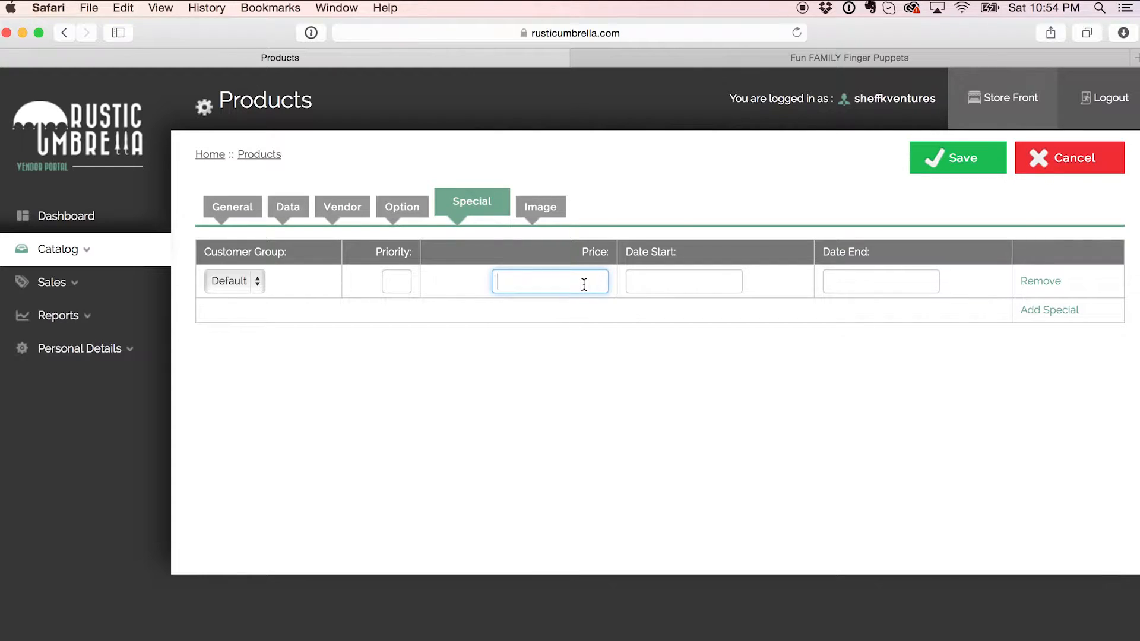
pyautogui.write('20')
pyautogui.press('Tab')
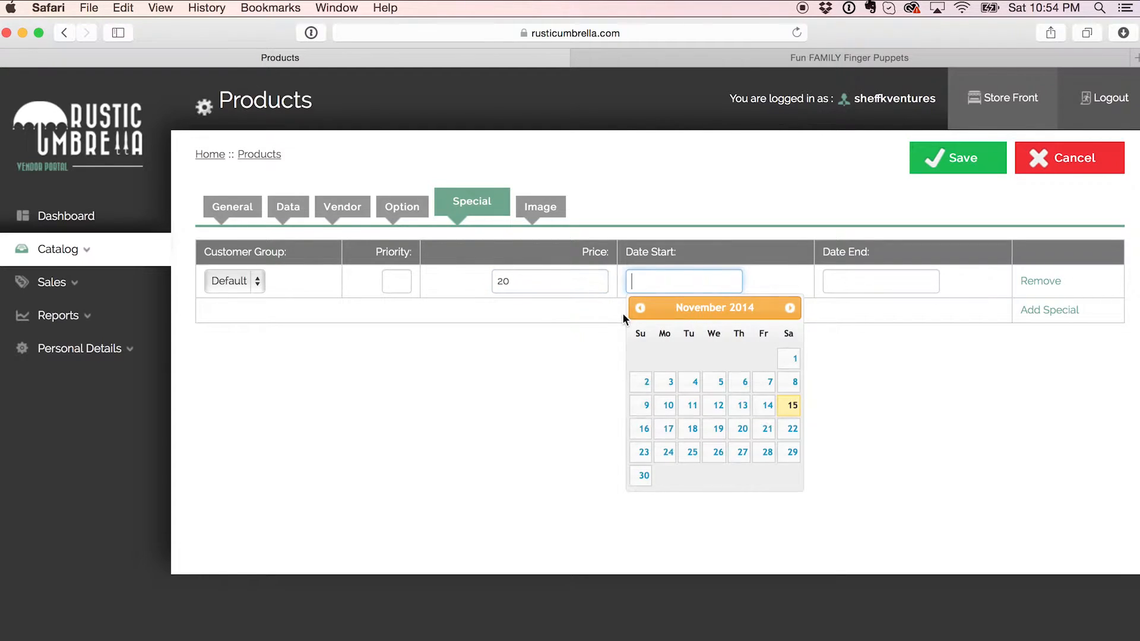
pyautogui.click(548, 335)
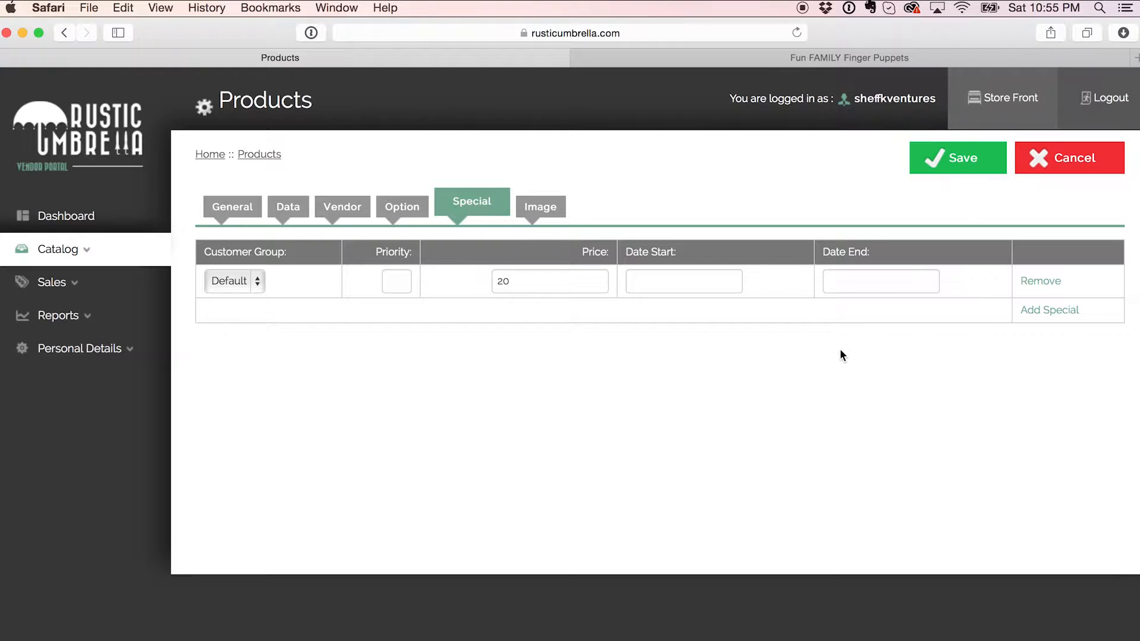
# - Add a second special and set the priorities to 0 for the first and 1 for the second
pyautogui.click(1044, 311)
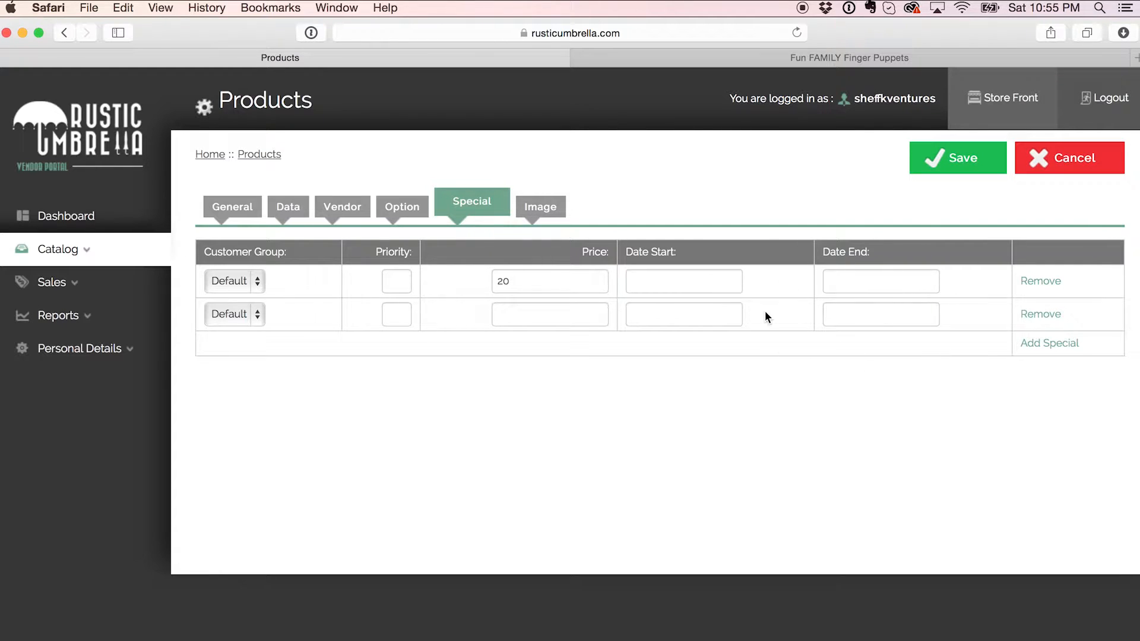
pyautogui.click(393, 284)
pyautogui.write('0')
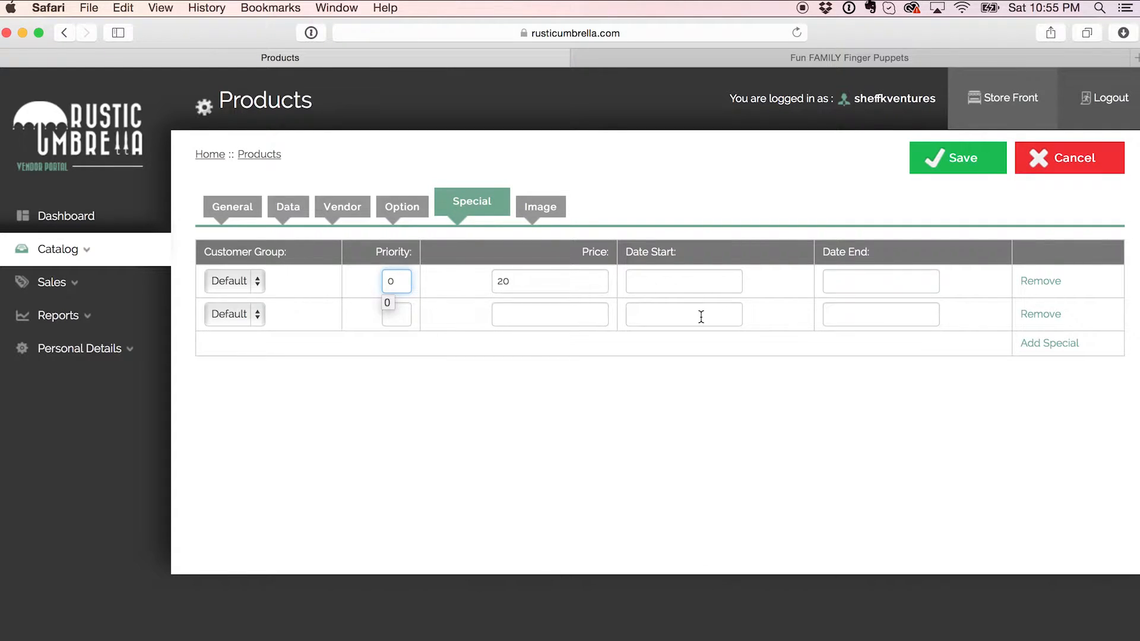
pyautogui.click(407, 321)
pyautogui.write('1')
pyautogui.click(431, 372)
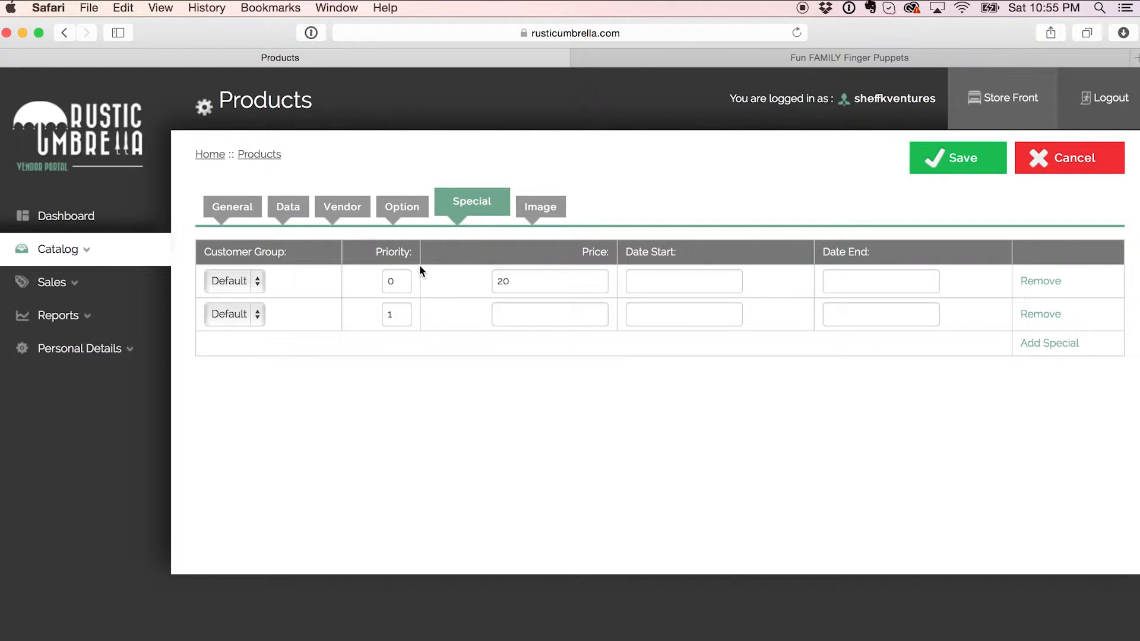
# - Open the product's image section and try to add the four Desktop screenshots from 9.08.48 PM to 9.08.59 PM from the computer
pyautogui.click(537, 208)
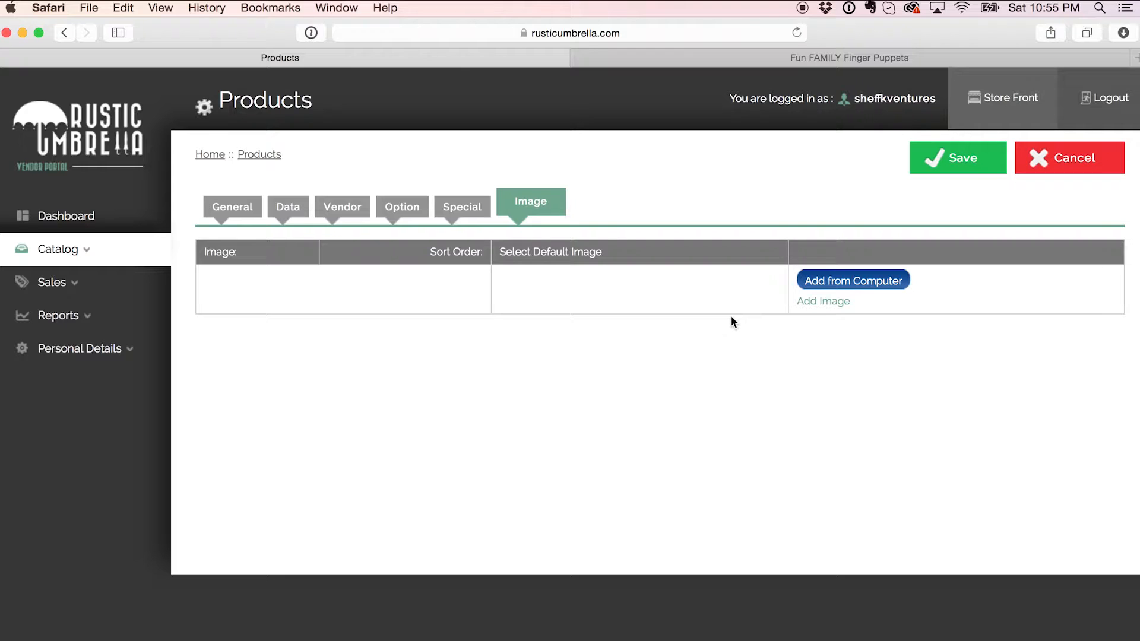
pyautogui.click(837, 287)
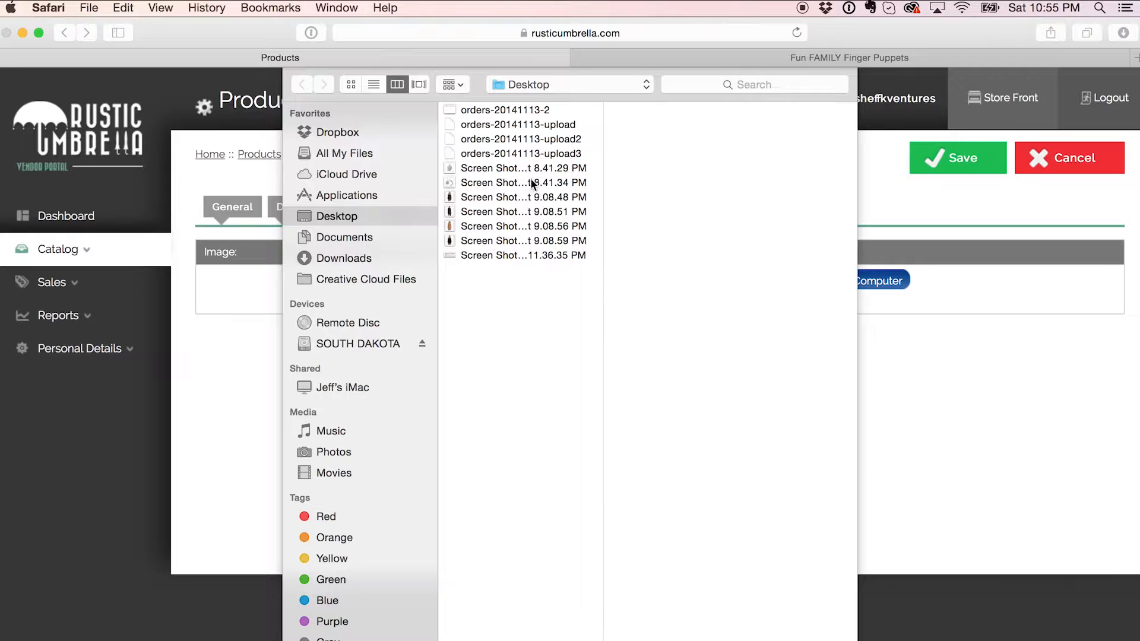
pyautogui.click(530, 197)
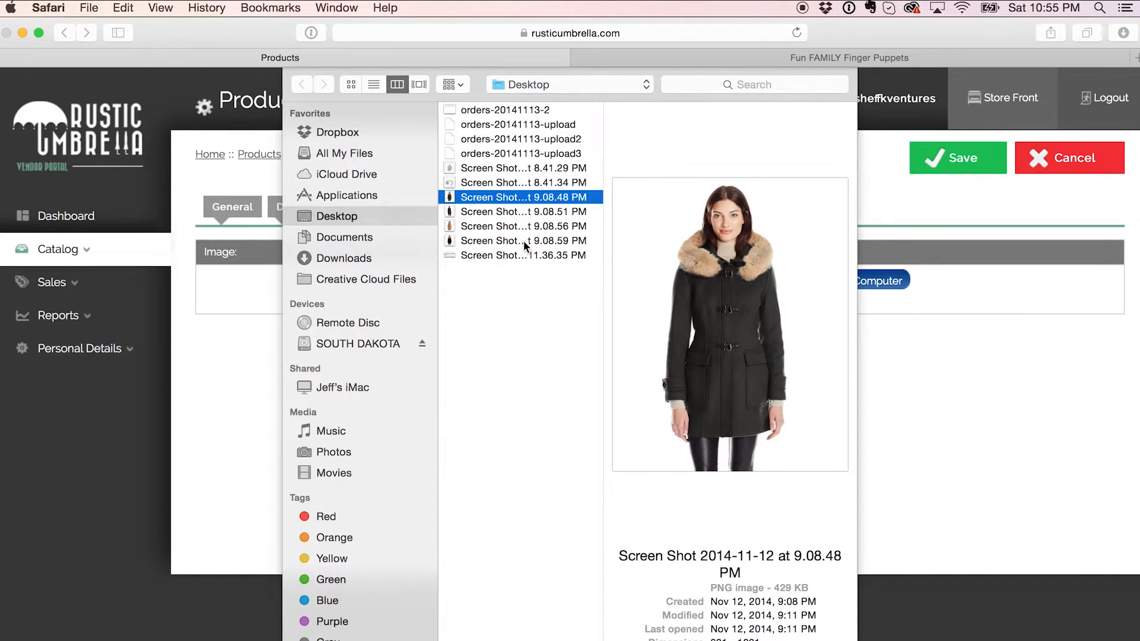
pyautogui.keyDown('shift'); pyautogui.click(522, 240); pyautogui.keyUp('shift')
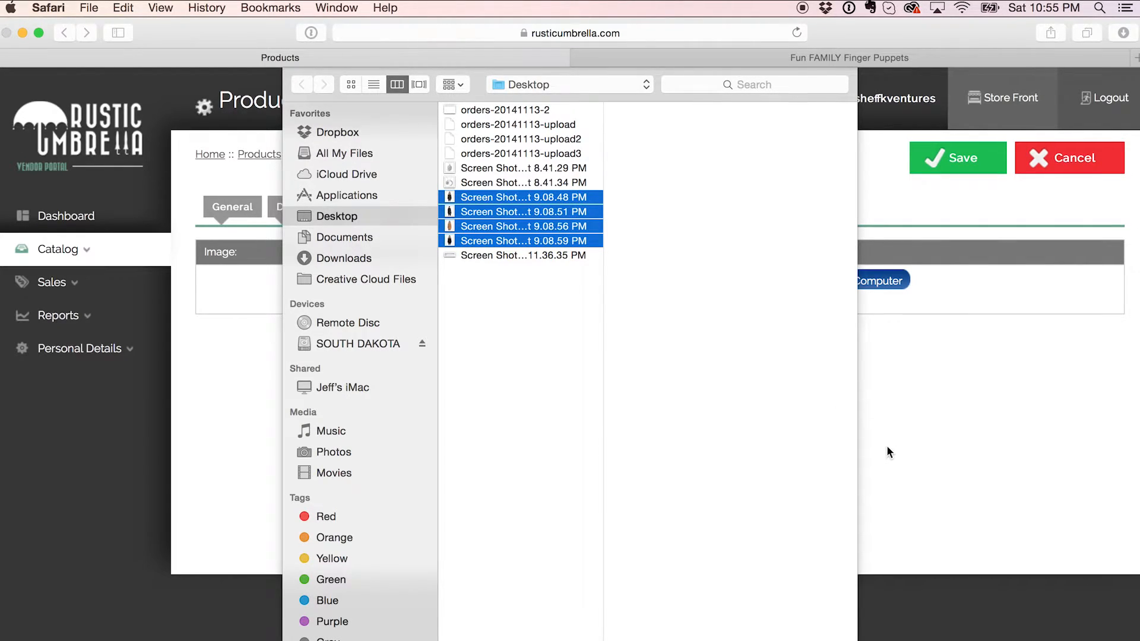
pyautogui.click(826, 639)
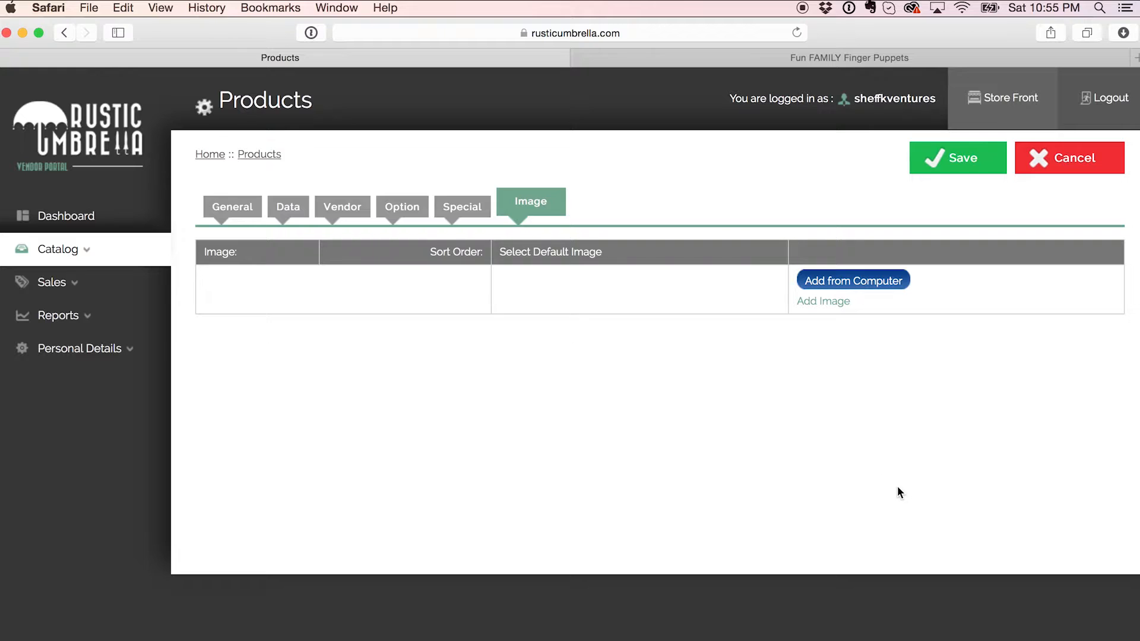
# - Switch to Finder, close the Rustic Umbrella window and transfer the four selected Desktop screenshots to the product's image list
pyautogui.press('super+Tab')
pyautogui.press('super+Tab')
pyautogui.press('super+Tab')
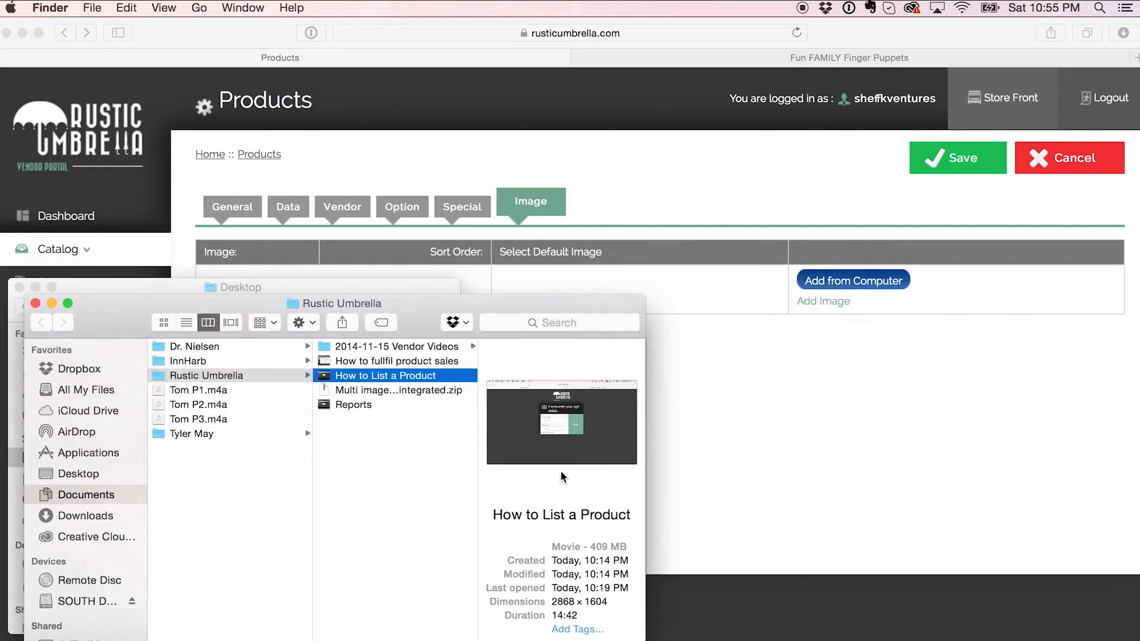
pyautogui.press('super+w')
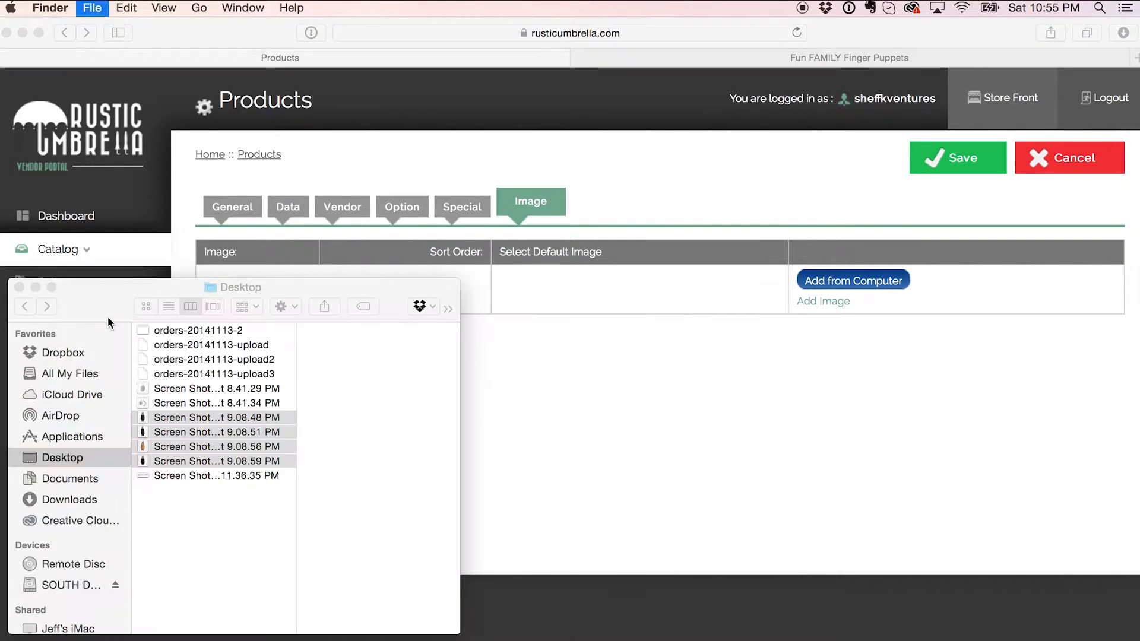
pyautogui.moveTo(231, 423); pyautogui.dragTo(918, 305)
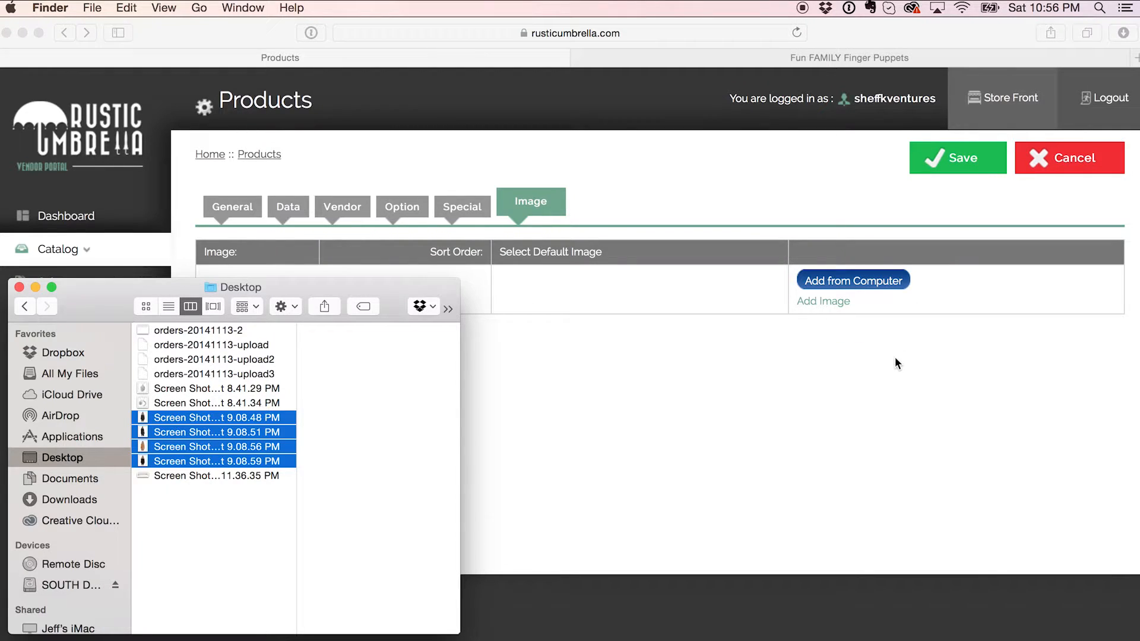
pyautogui.click(870, 372)
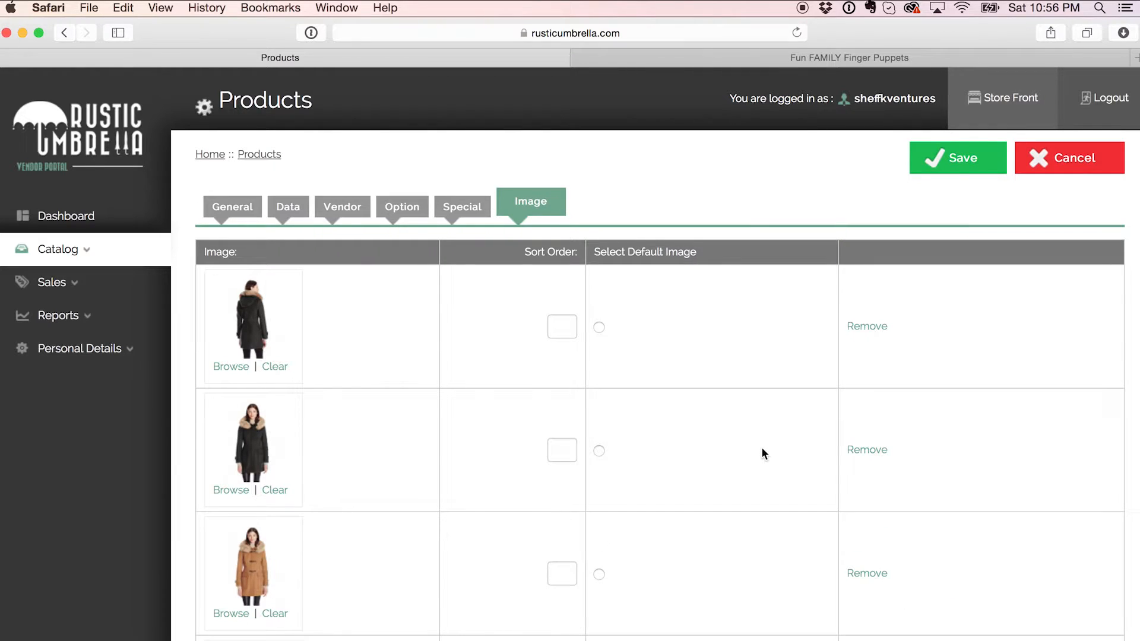
# - Make the second image, the front view of the black coat, the default image with sort order 0
pyautogui.scroll(-3, 755, 455)
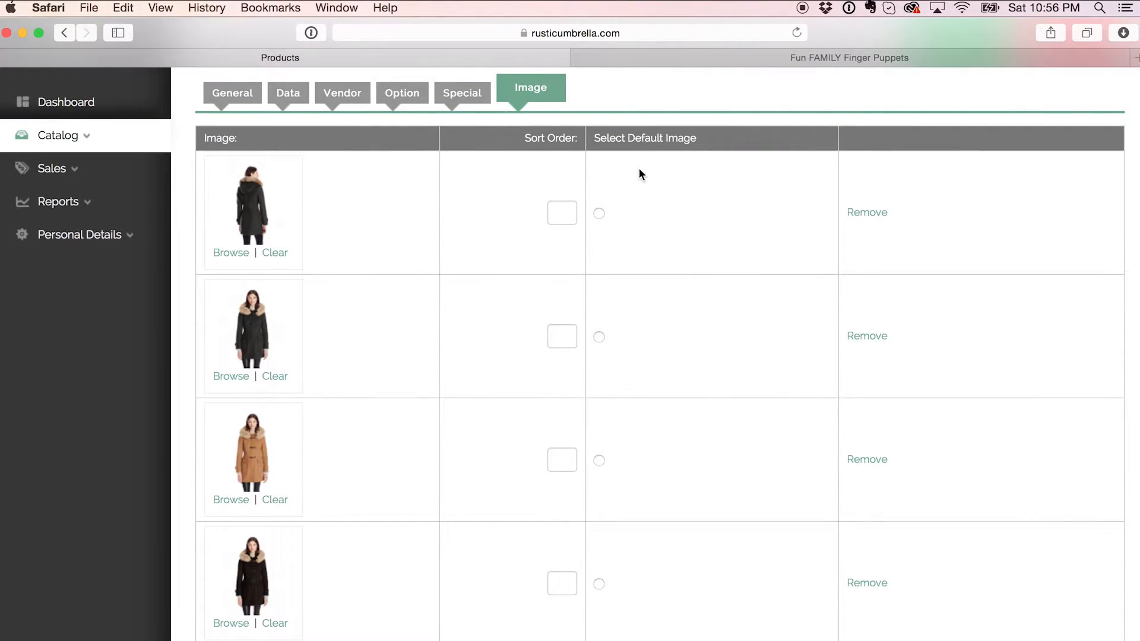
pyautogui.click(601, 342)
pyautogui.click(561, 336)
pyautogui.write('0')
# - Set the sort order to 1 for the tan coat, 2 for the last image and 3 for the back view, and save the product
pyautogui.click(566, 460)
pyautogui.write('1')
pyautogui.click(563, 584)
pyautogui.write('2')
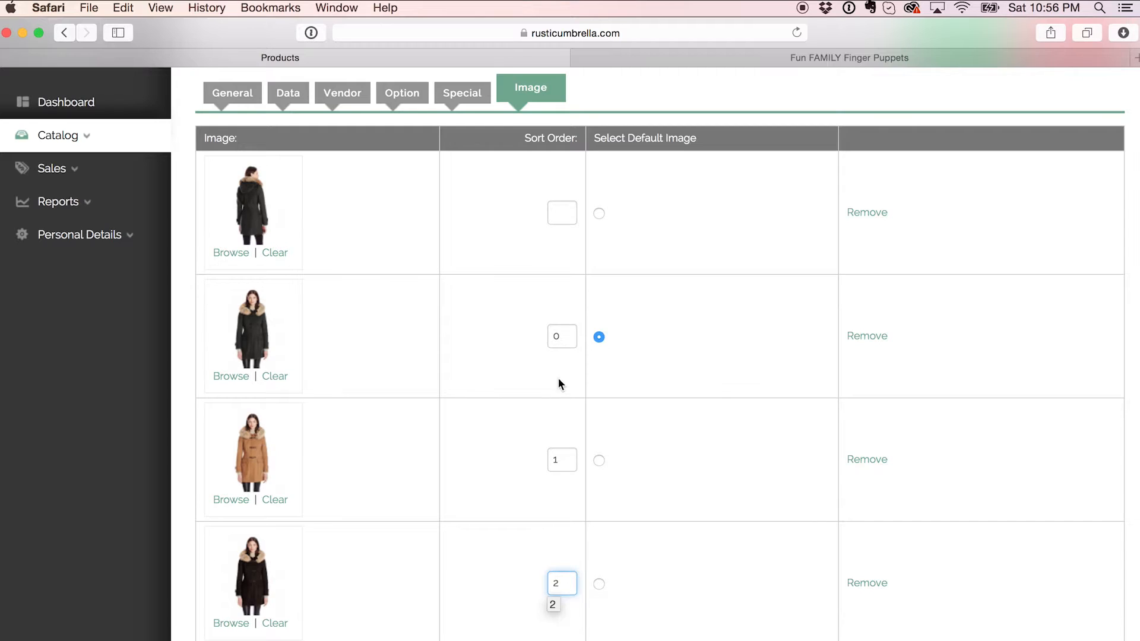
pyautogui.click(554, 217)
pyautogui.write('3')
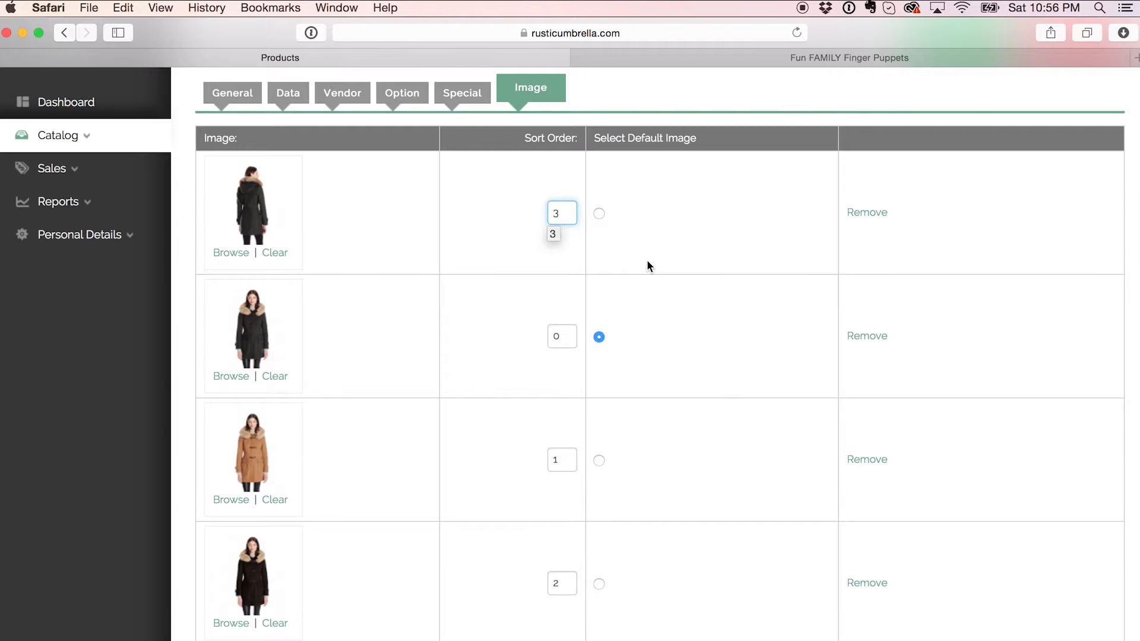
pyautogui.click(647, 260)
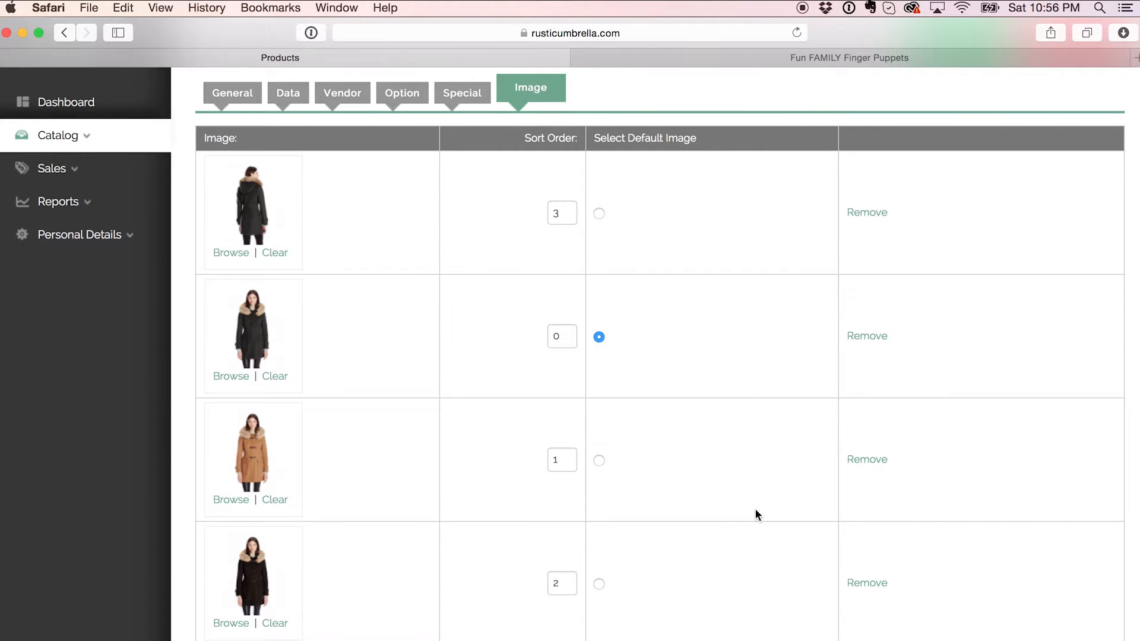
pyautogui.scroll(4, 750, 486)
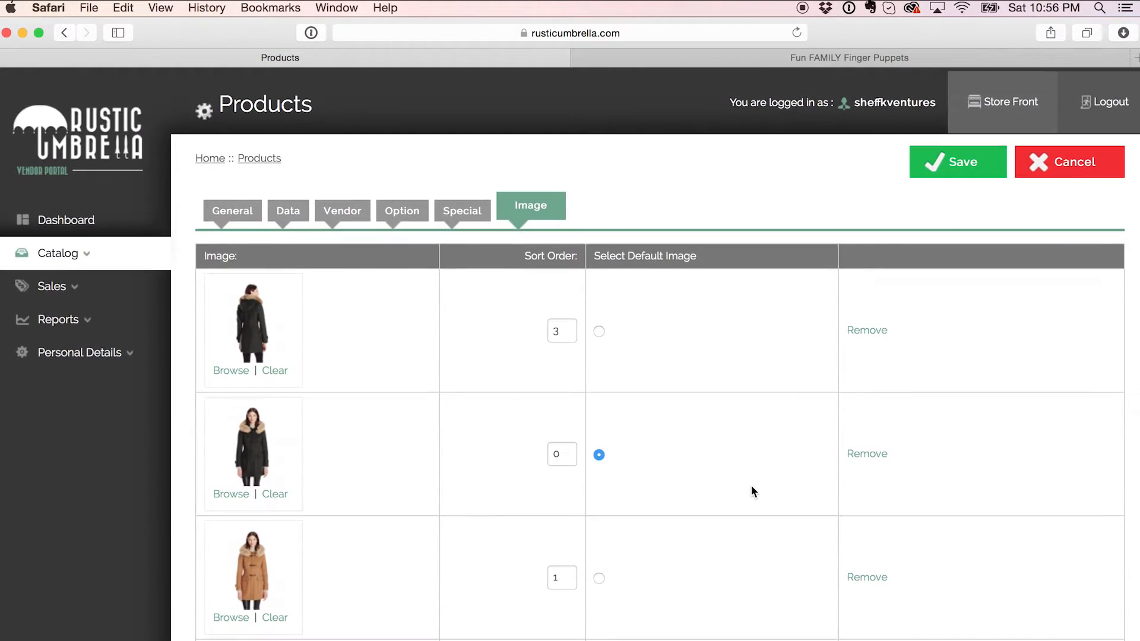
pyautogui.click(952, 168)
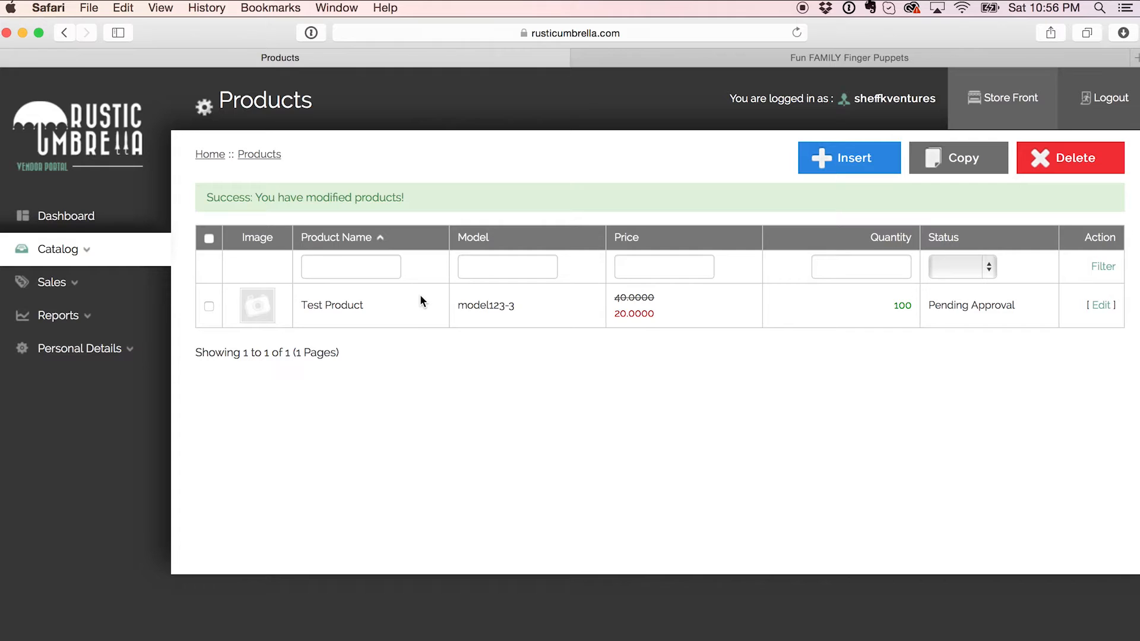
# - Duplicate Test Product in the product list, change the copy's model to model123-4 and save it
pyautogui.click(210, 306)
pyautogui.click(956, 160)
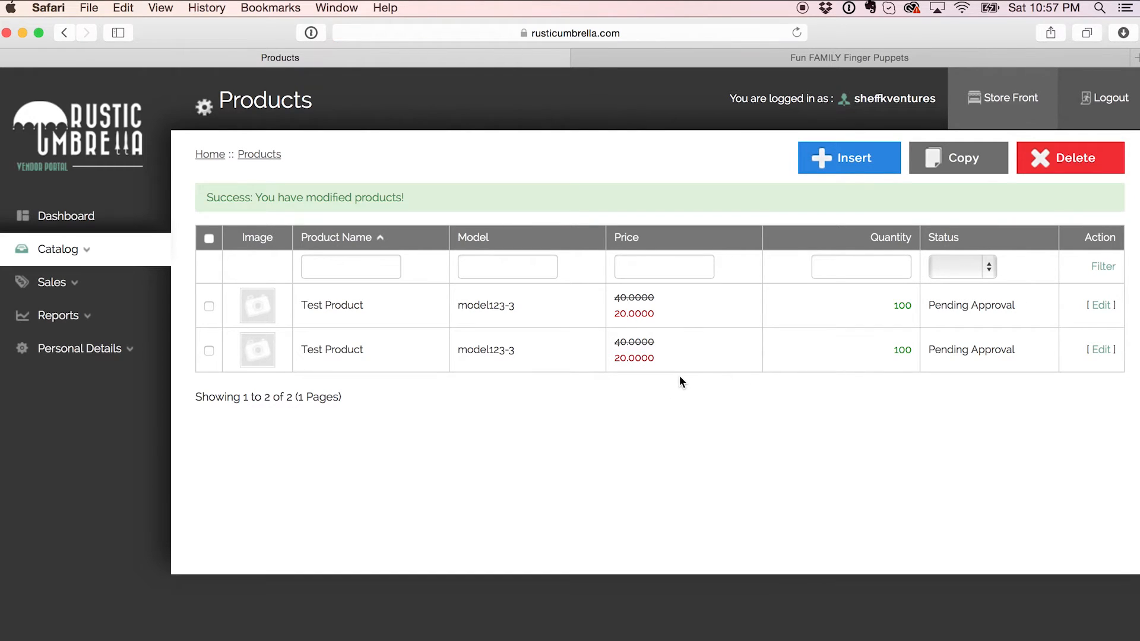
pyautogui.click(1102, 349)
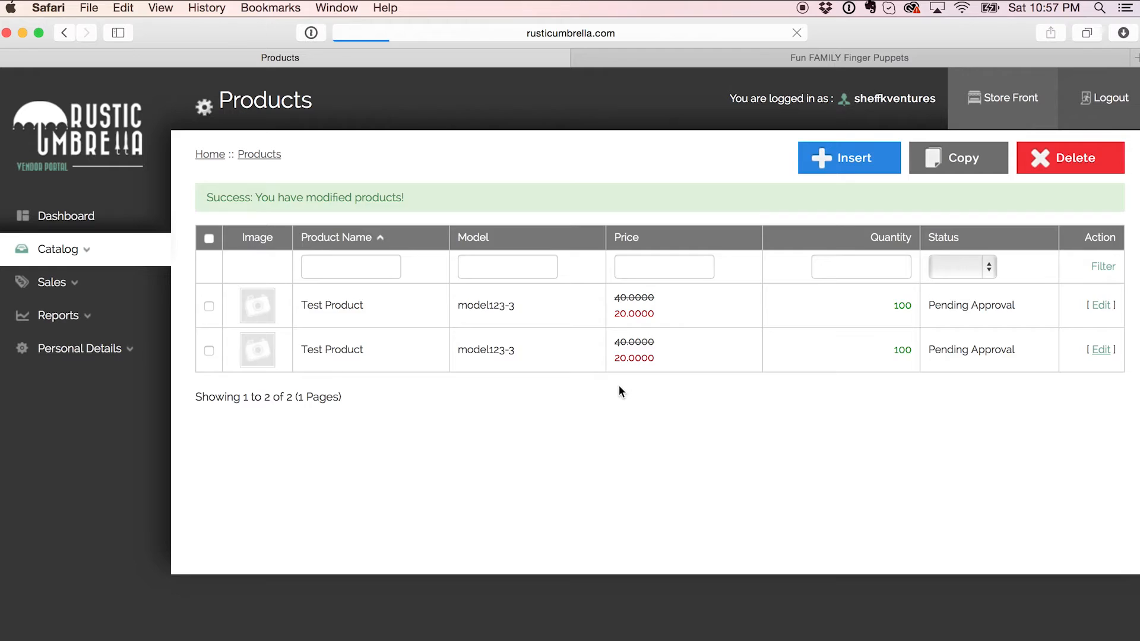
pyautogui.click(326, 220)
pyautogui.click(442, 279)
pyautogui.press('BackSpace')
pyautogui.write('4')
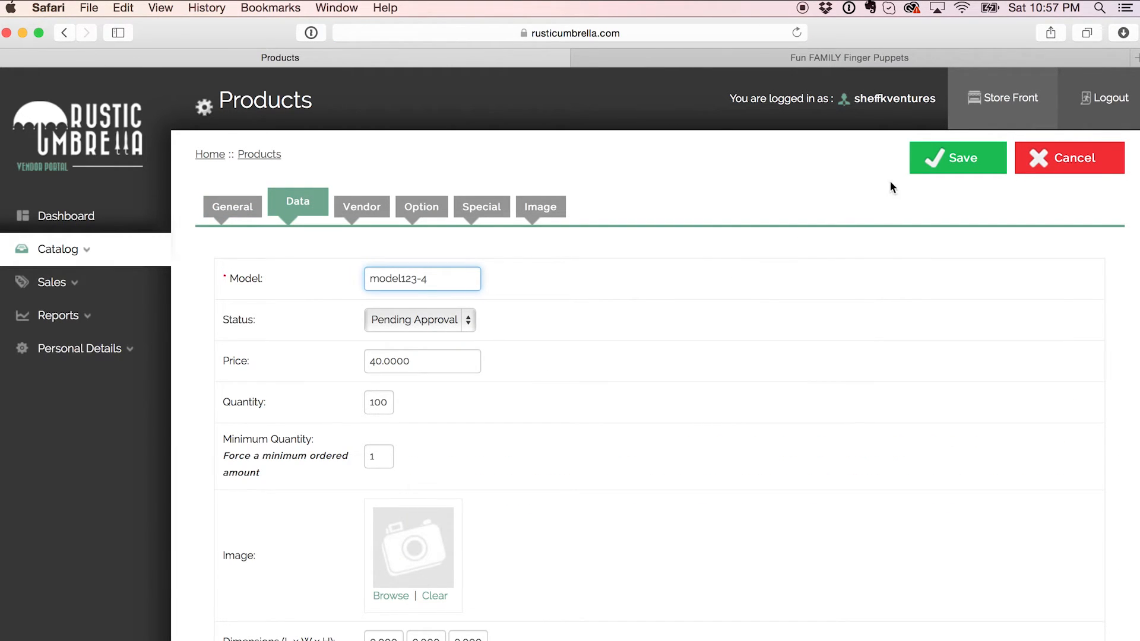
pyautogui.click(944, 162)
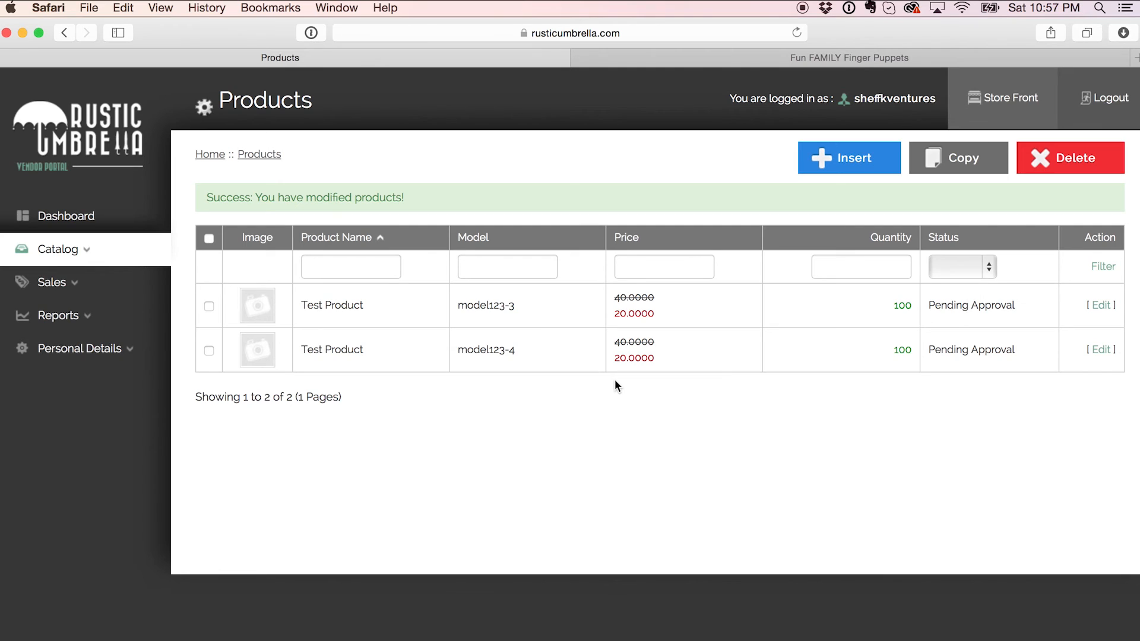
# - Select the model123-4 copy of Test Product in the product list
pyautogui.click(209, 350)
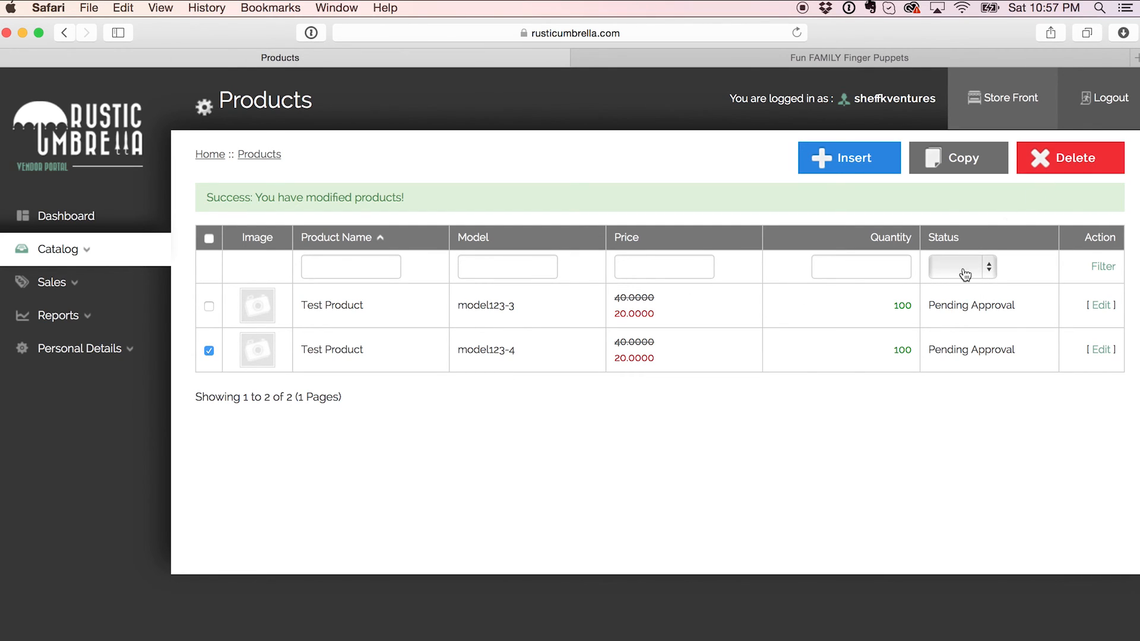